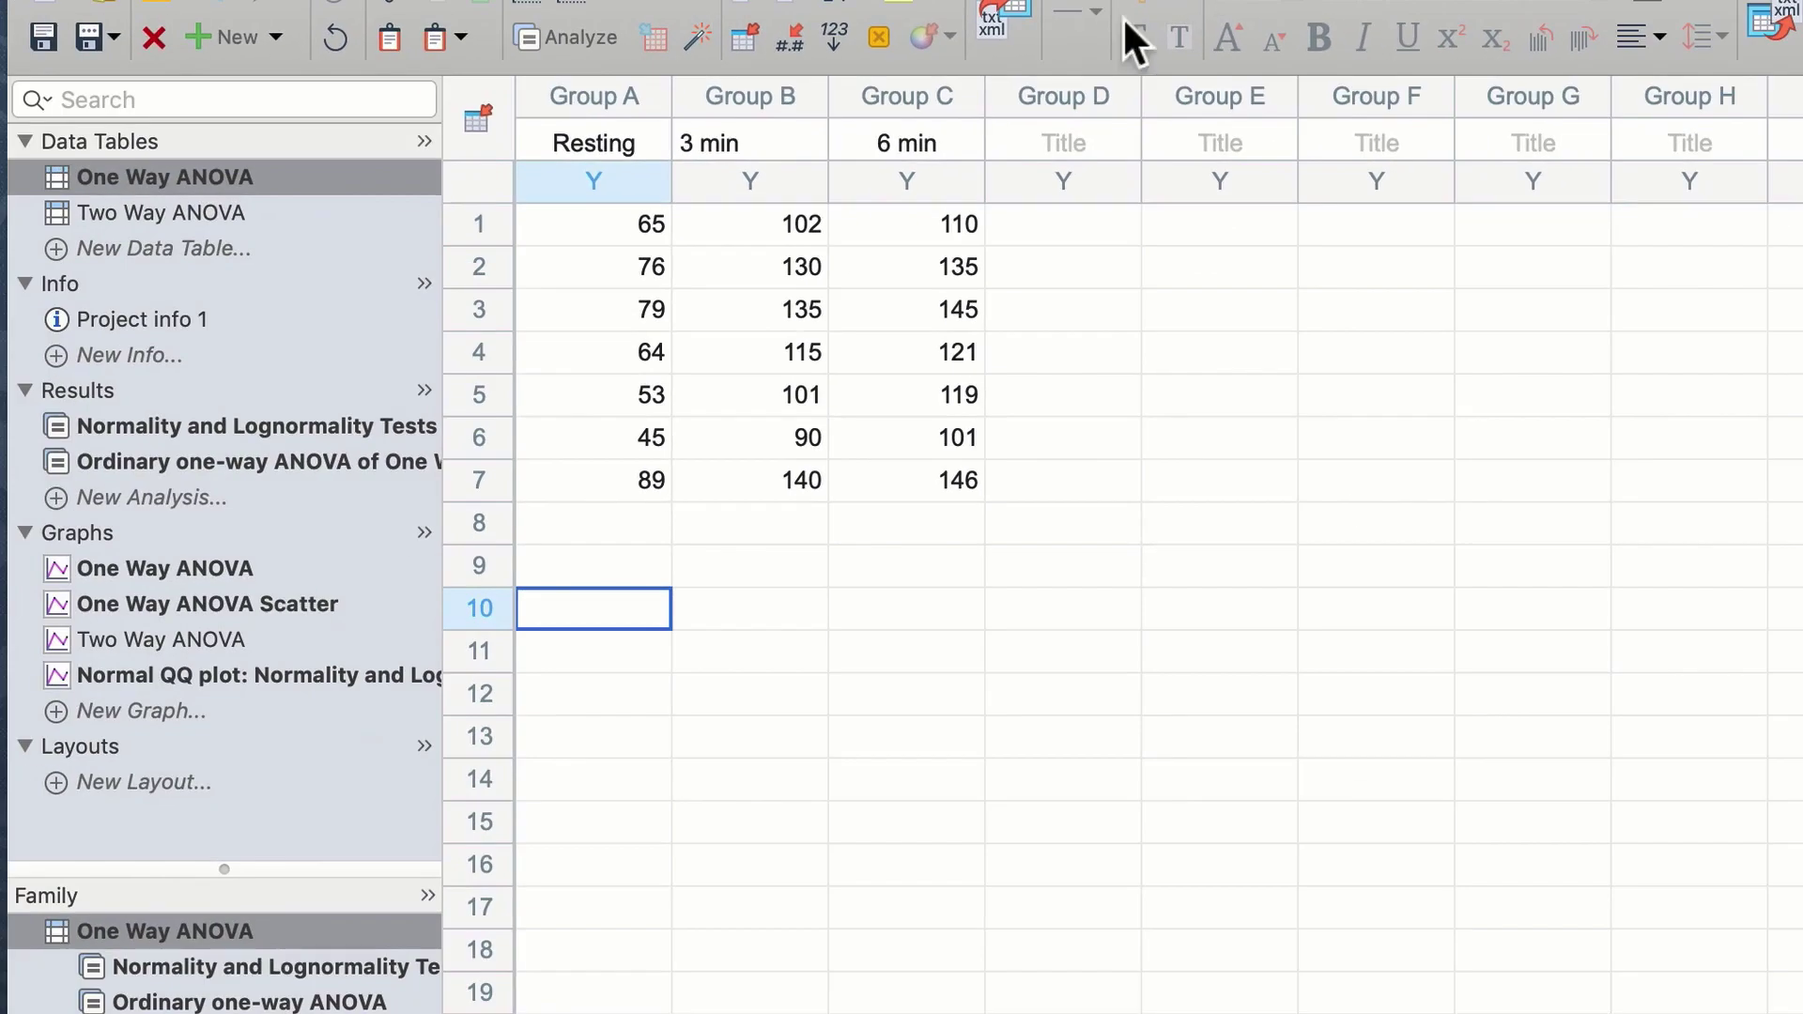
Glance at the One Way ANOVA bar graph, then return to its heart-rate data table.
left_click(198, 569)
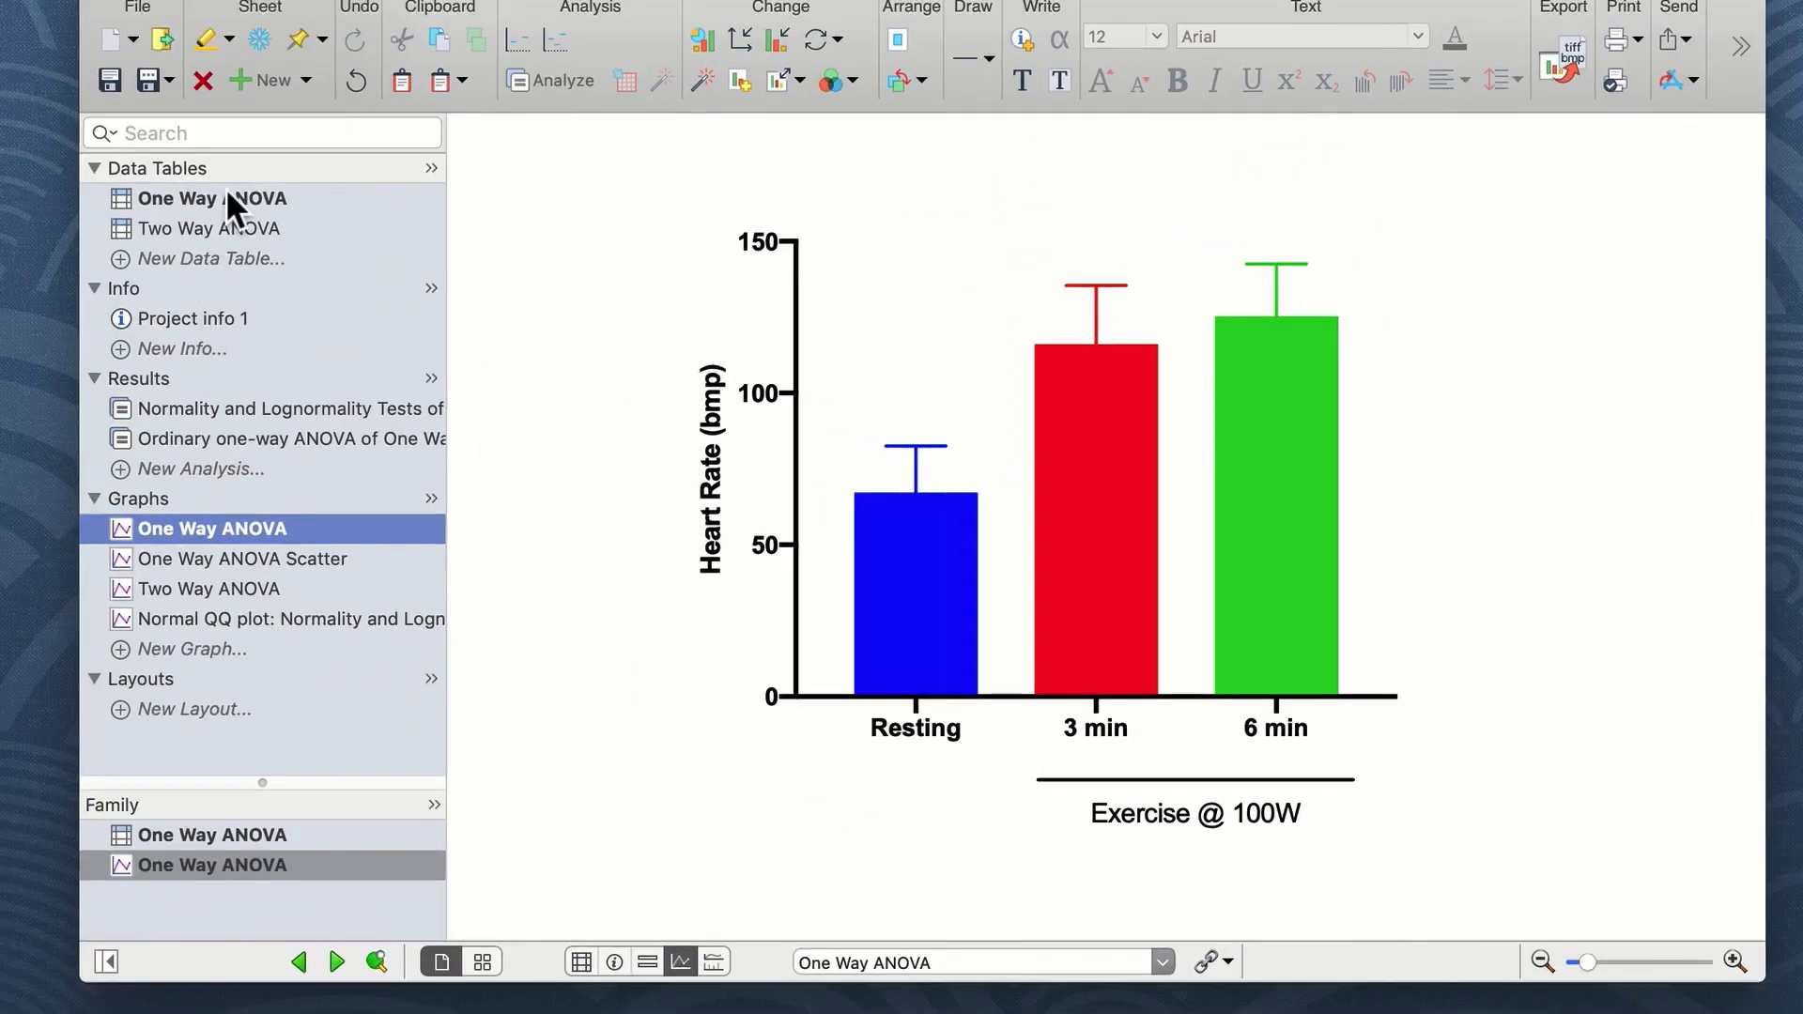
left_click(223, 194)
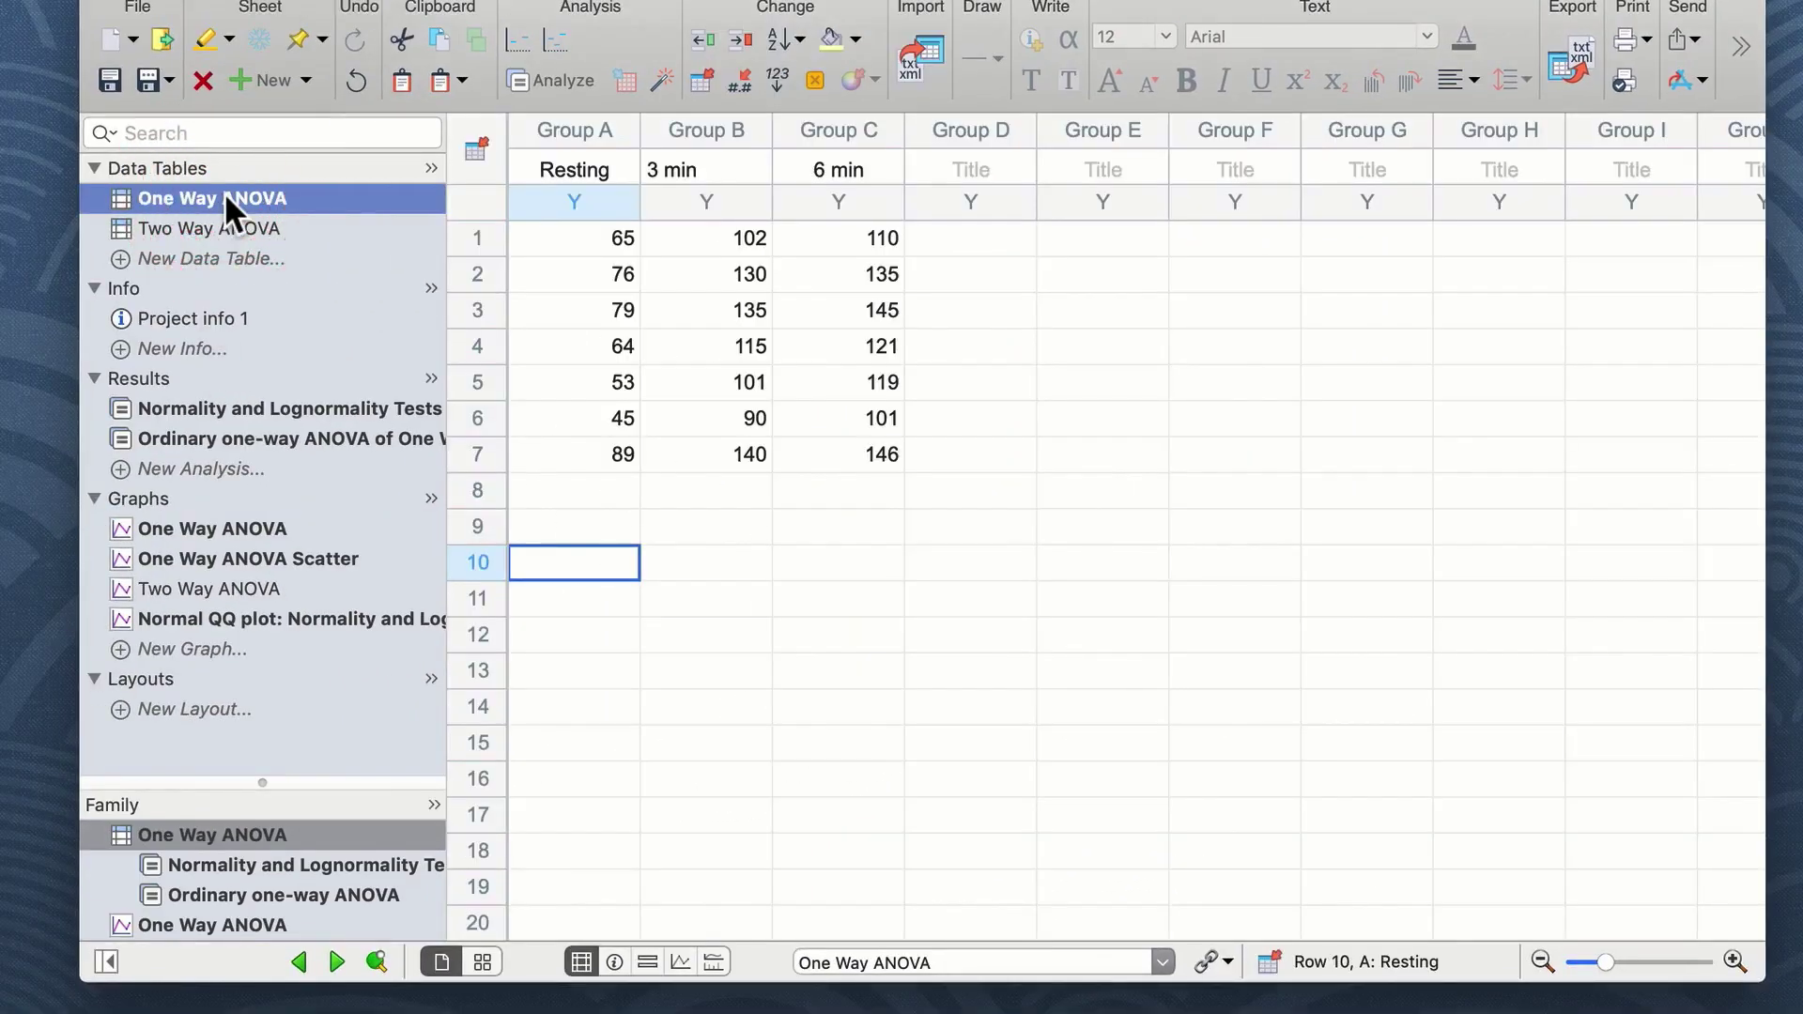
left_click(476, 240)
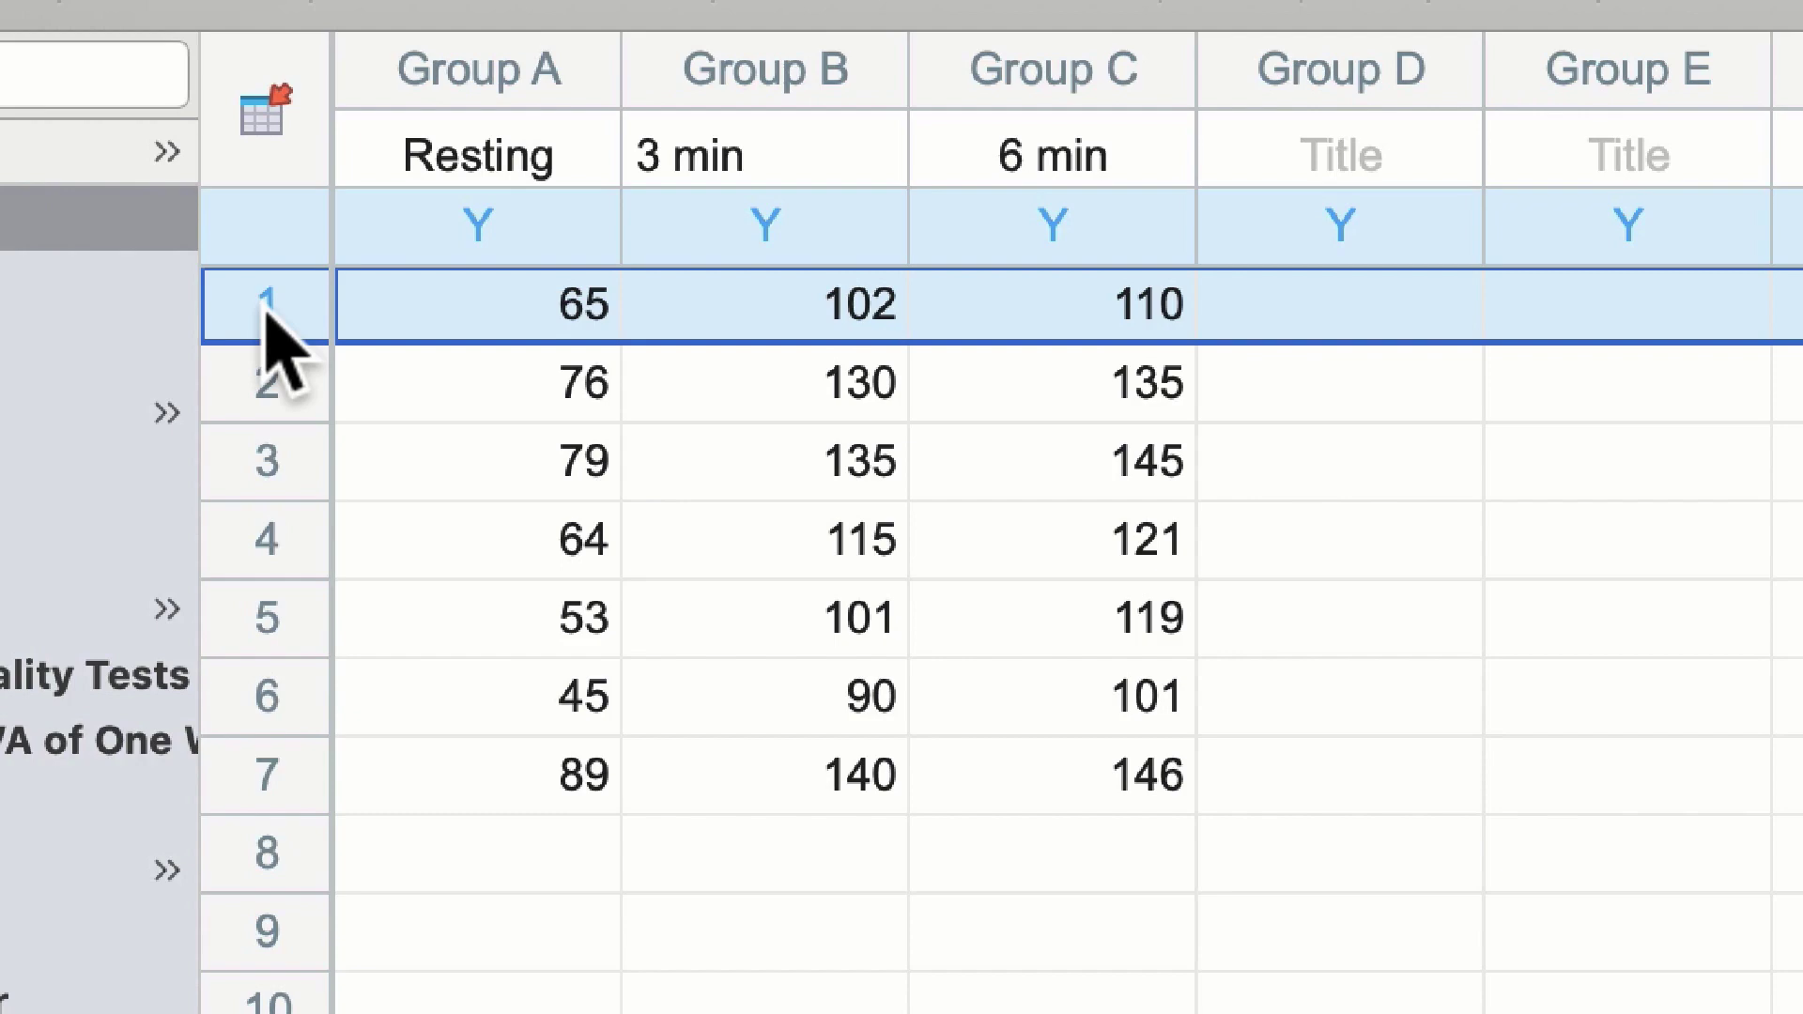
left_click(266, 387)
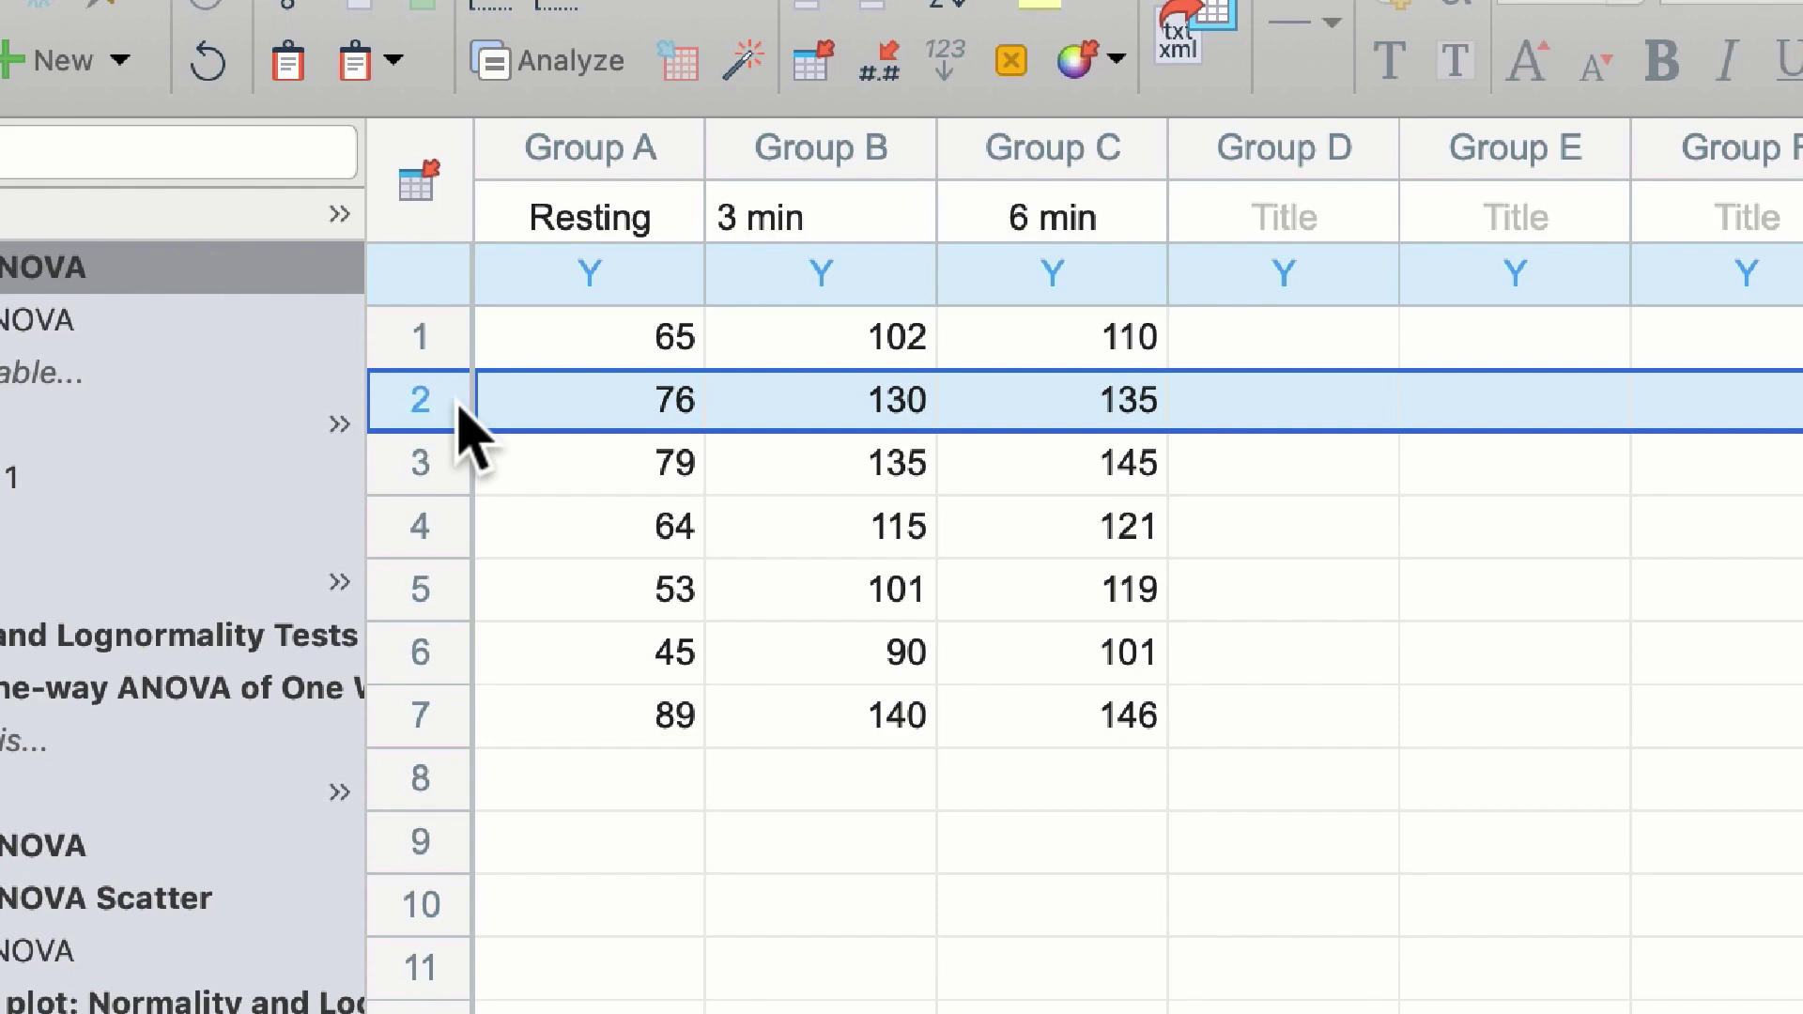
Turn on row titles in the data table format settings.
left_click(418, 186)
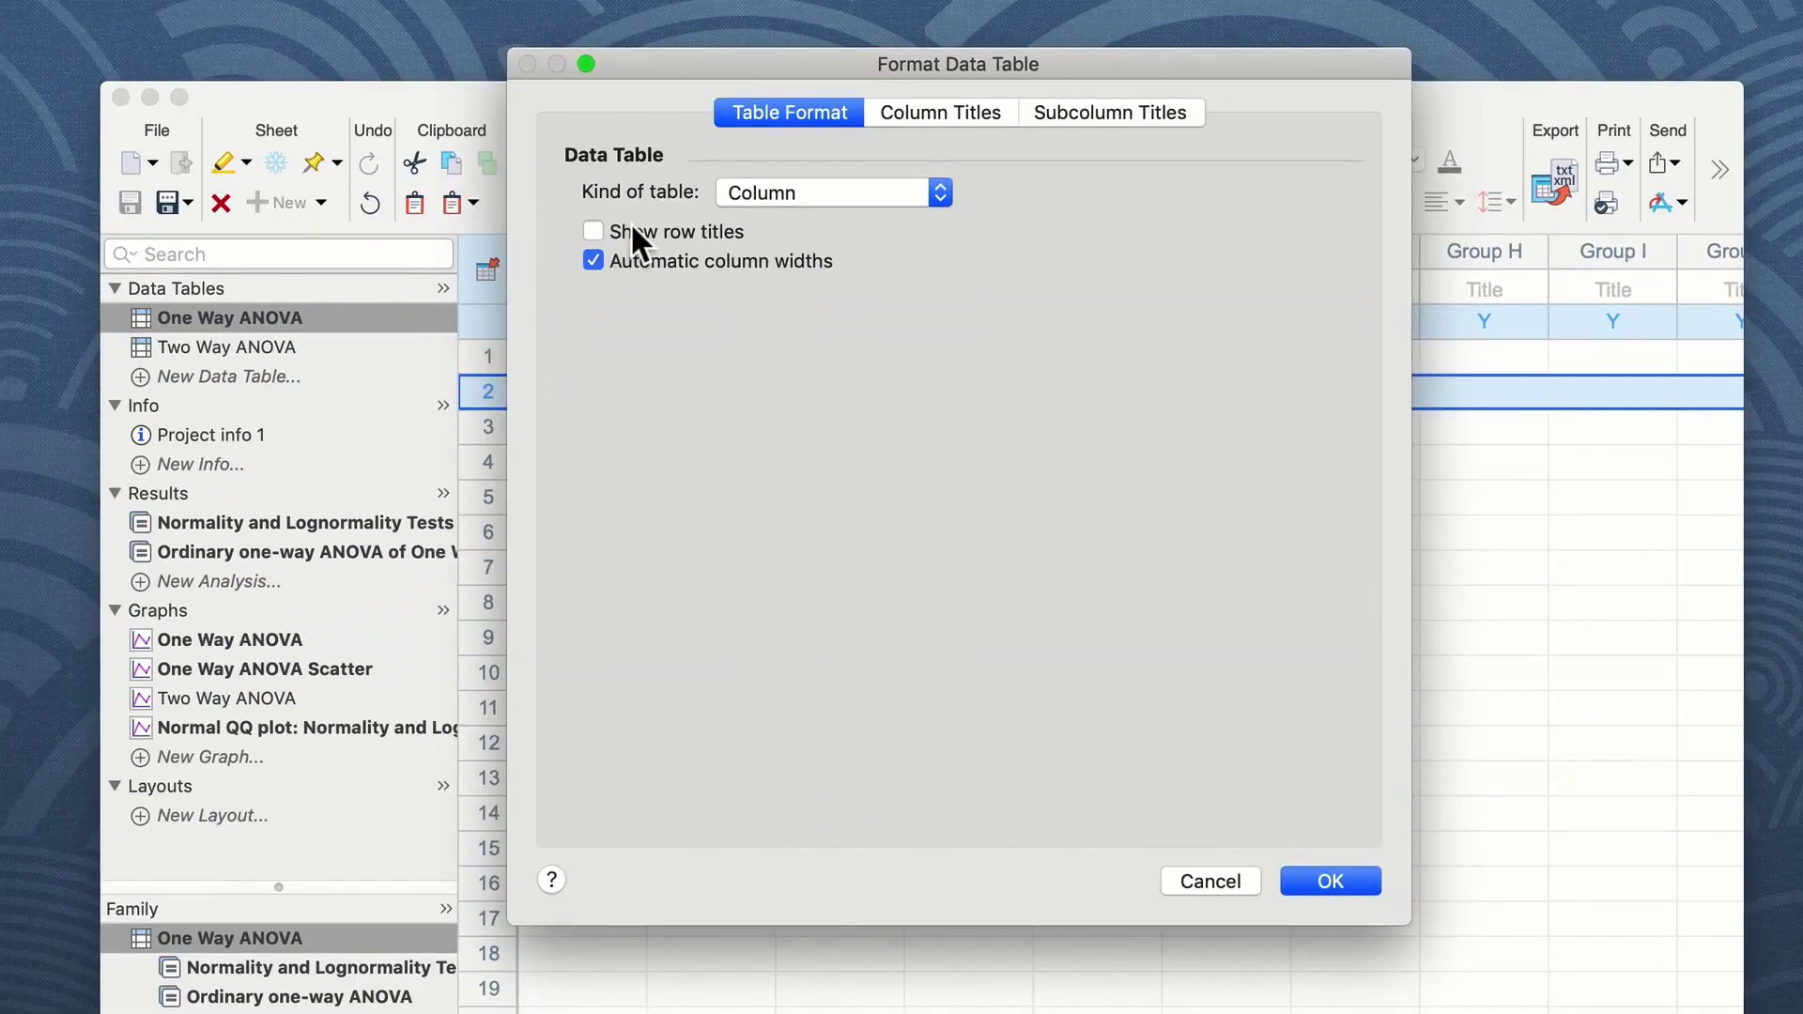
left_click(635, 227)
left_click(1332, 866)
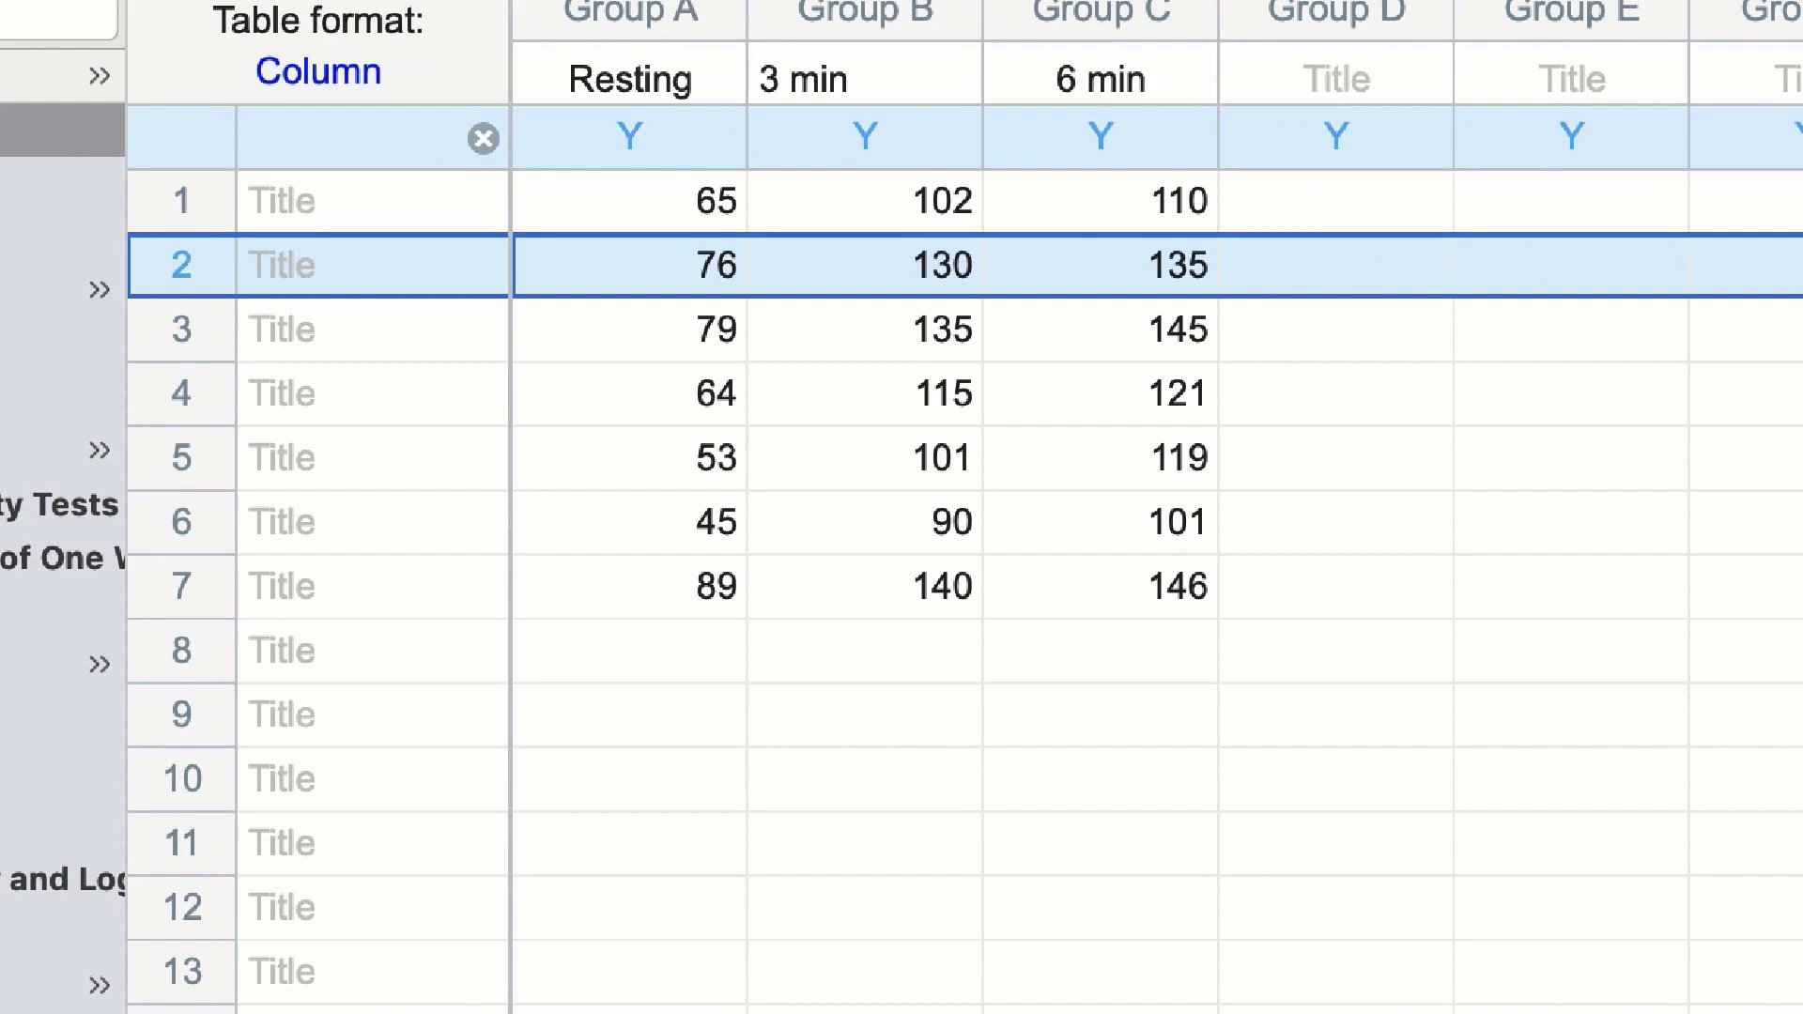
Title the rows 'Subject 1' through 'Subject 7' using autofill.
left_click(629, 907)
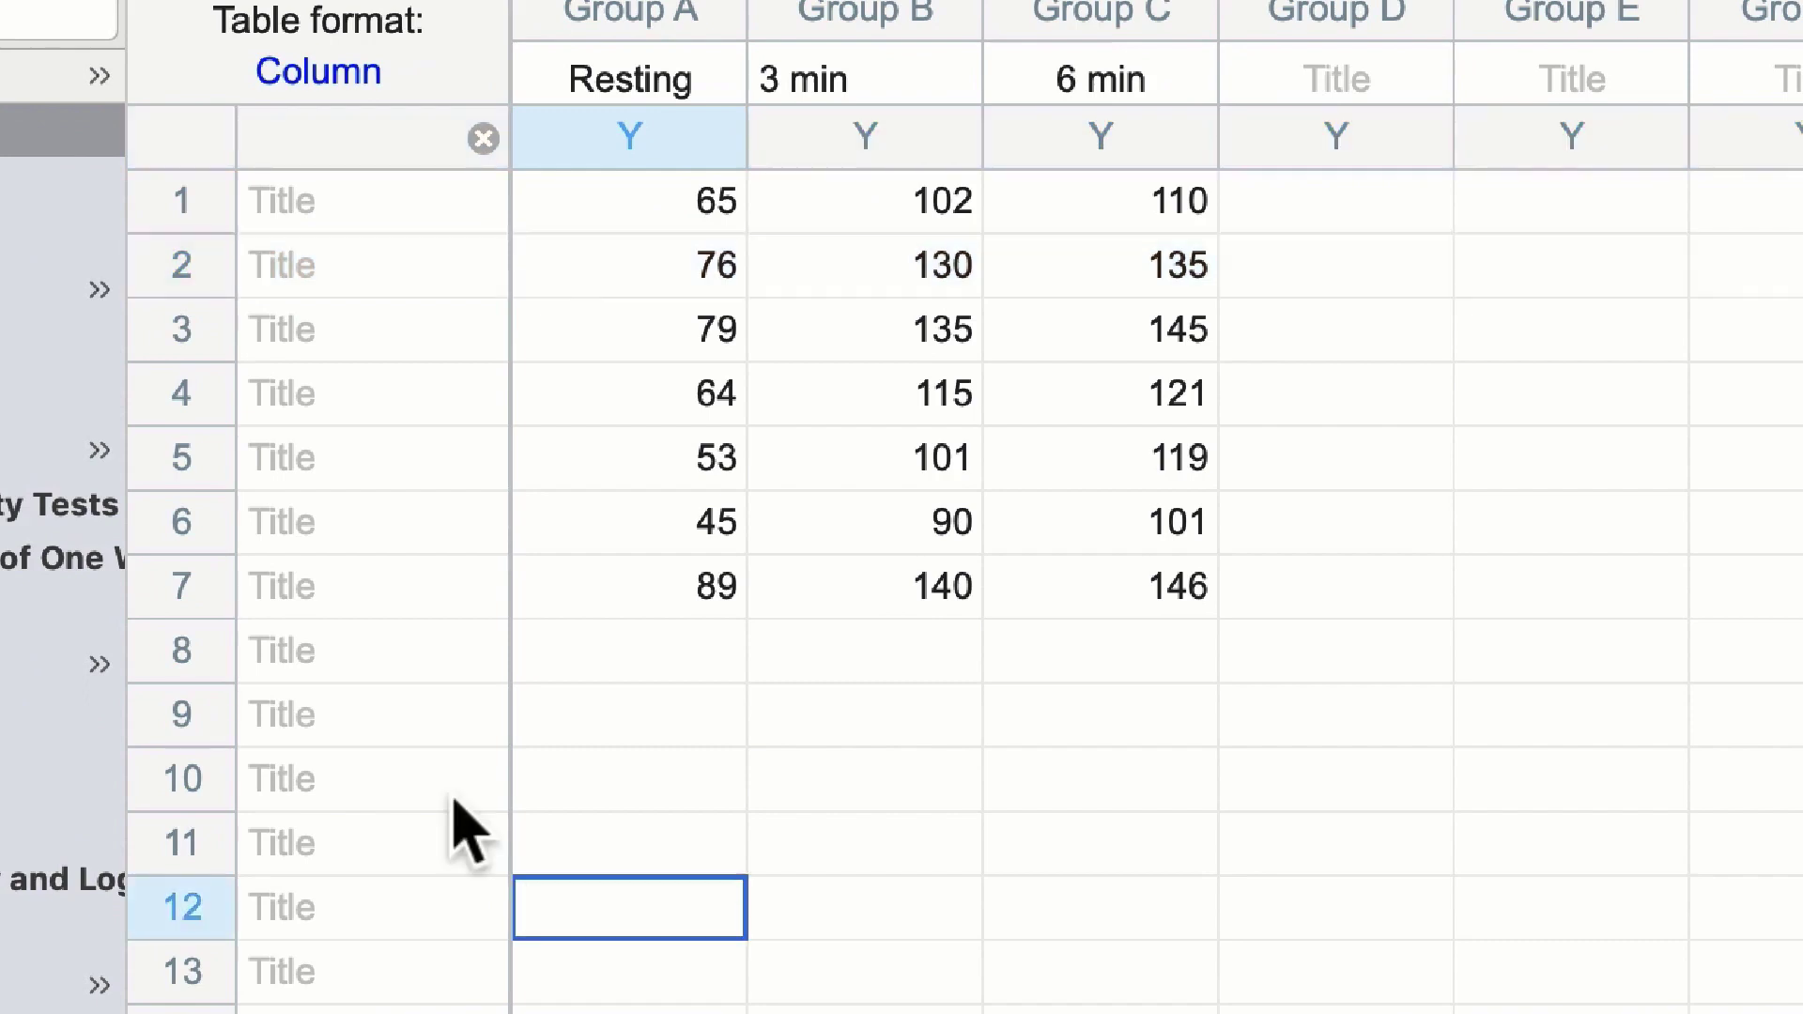
left_click(355, 216)
type("Subje")
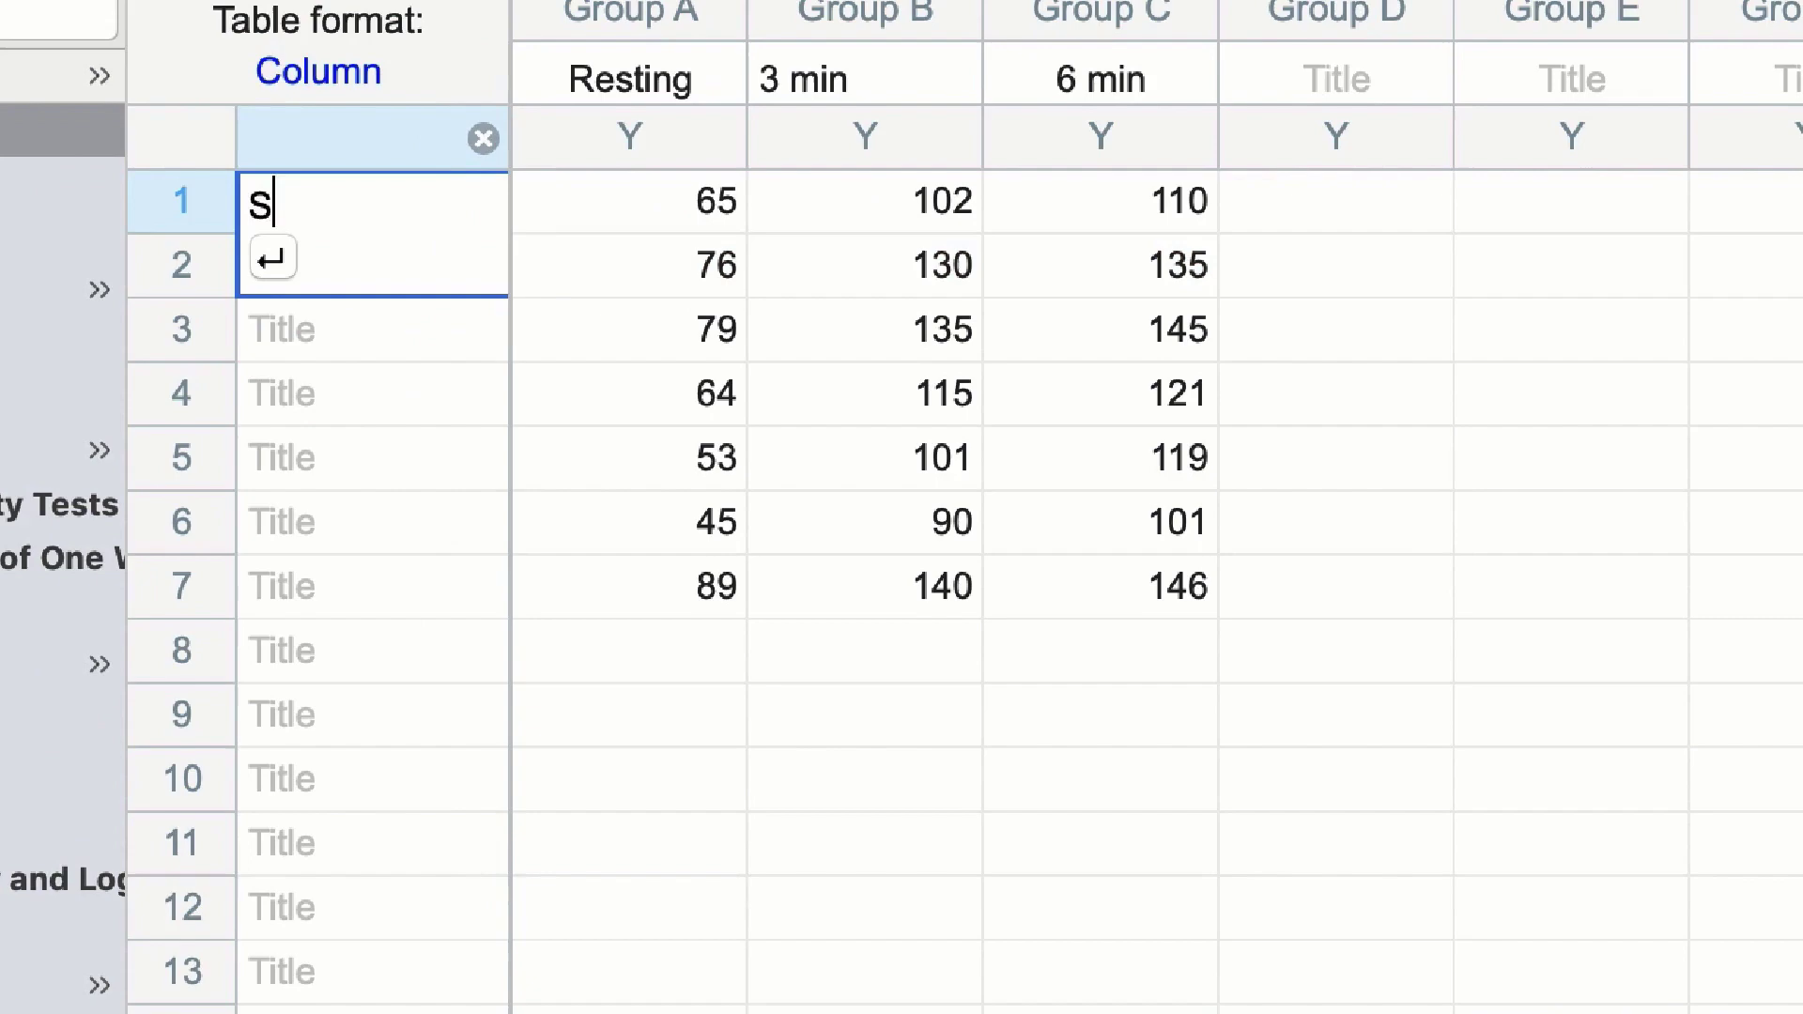
key("Return")
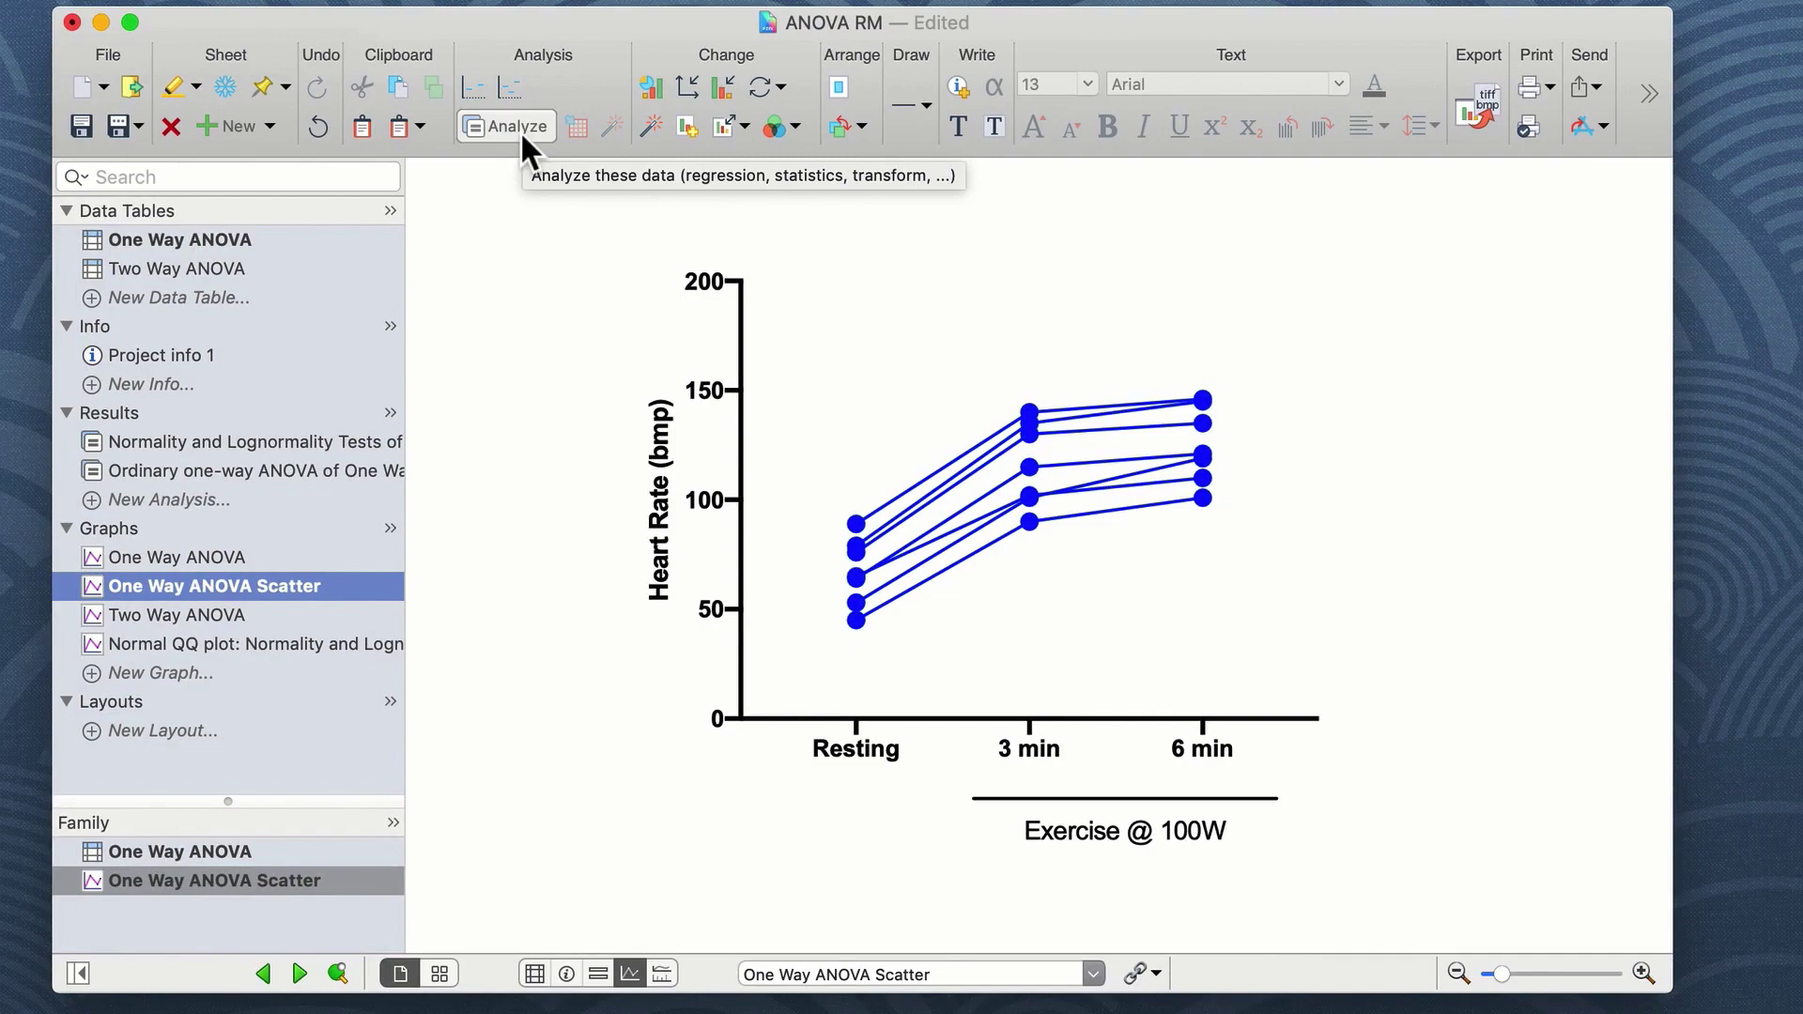
left_click(259, 239)
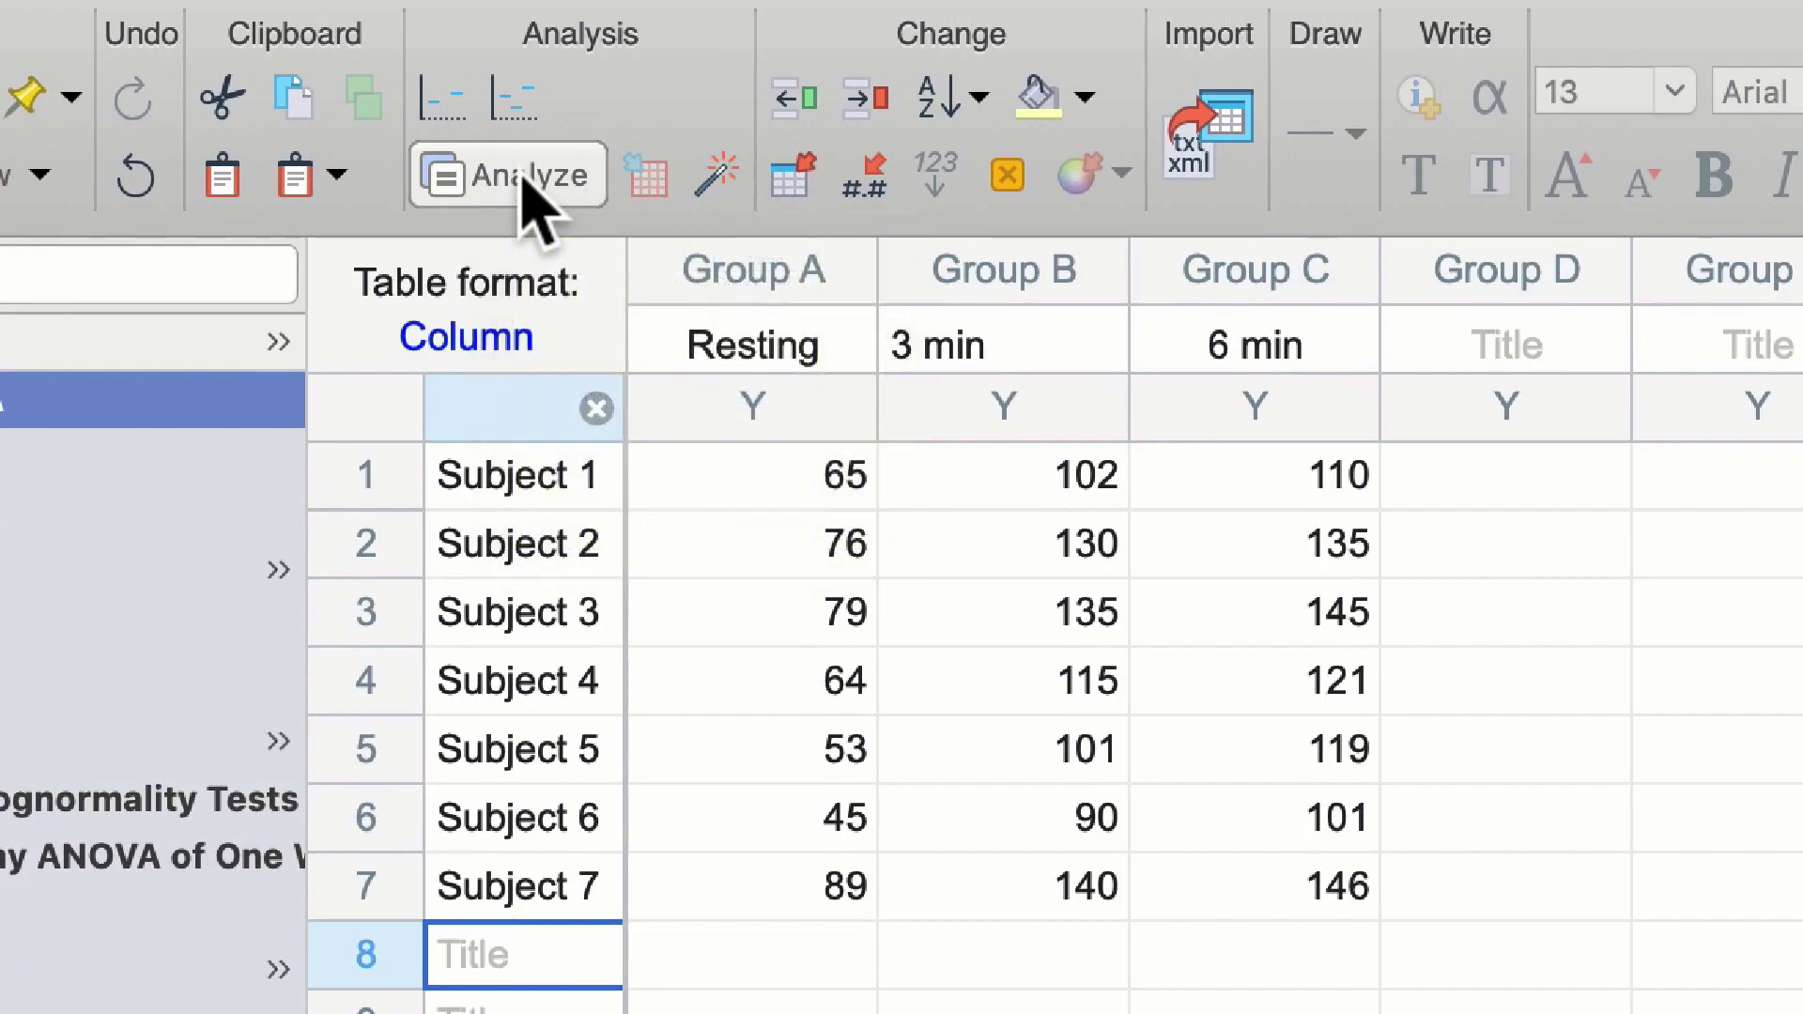
Choose One-way ANOVA from the column analyses for the Resting, 3 min and 6 min data.
left_click(526, 180)
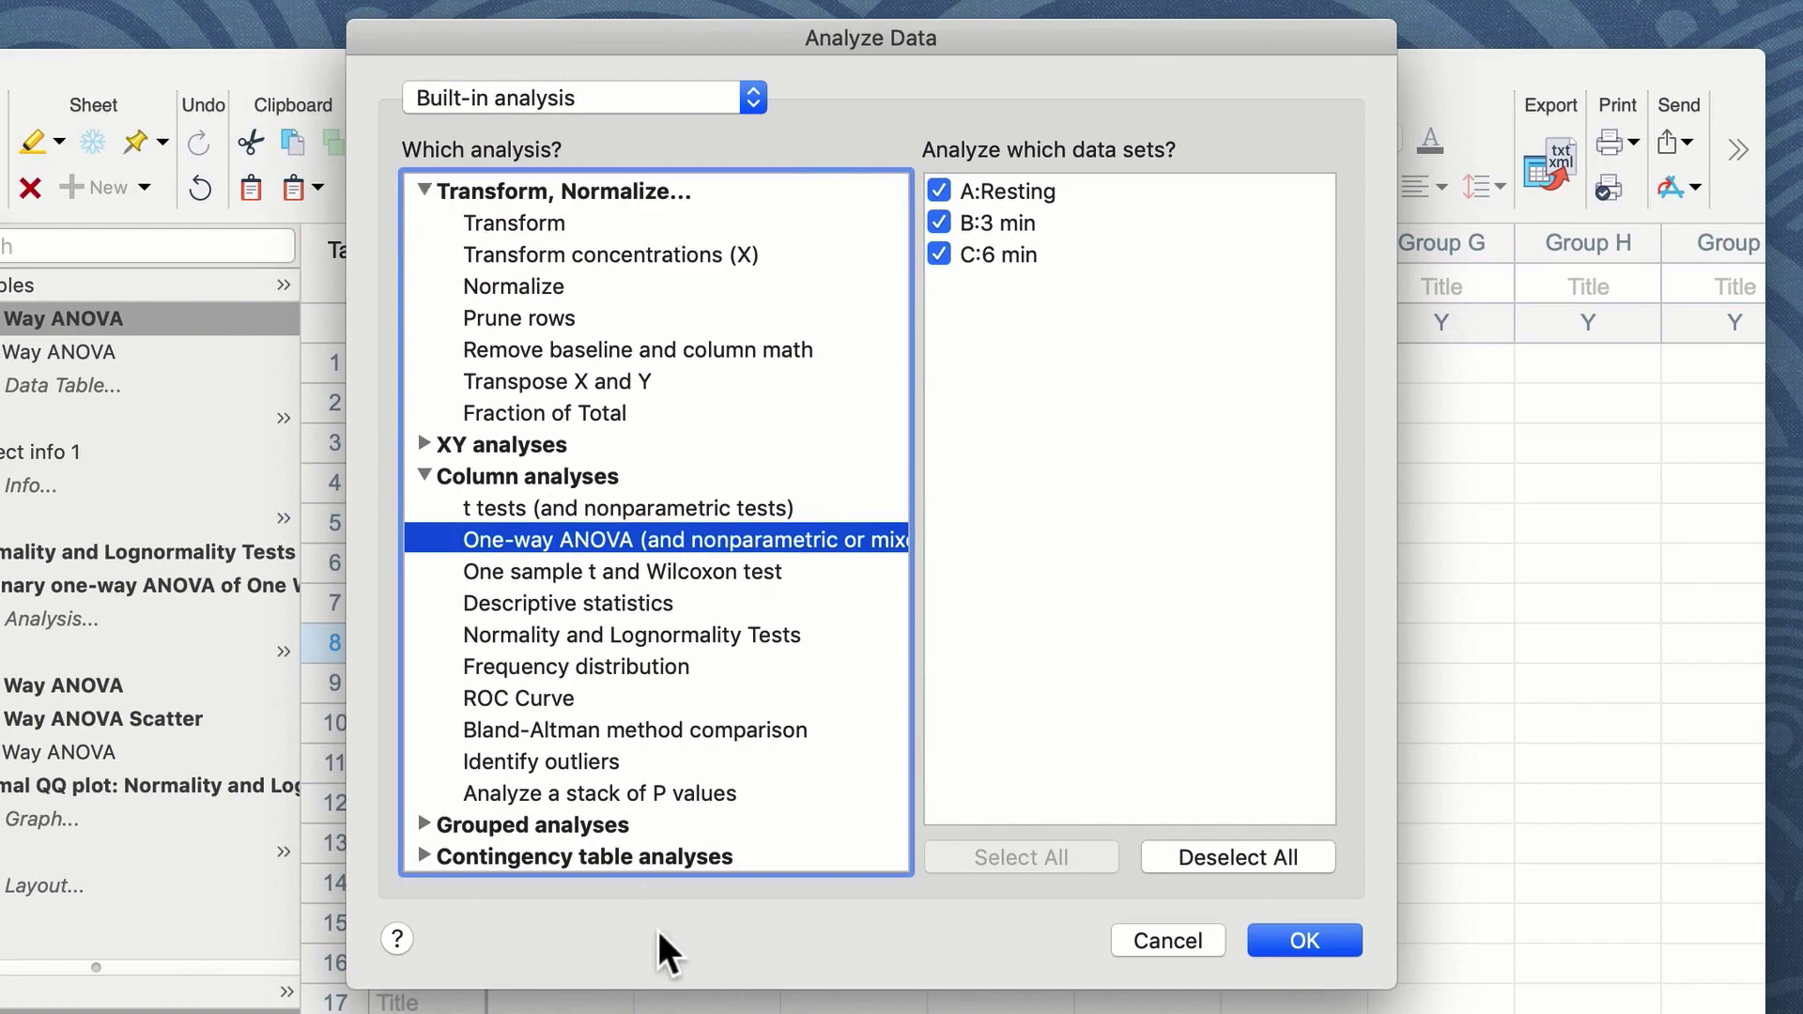
left_click(712, 538)
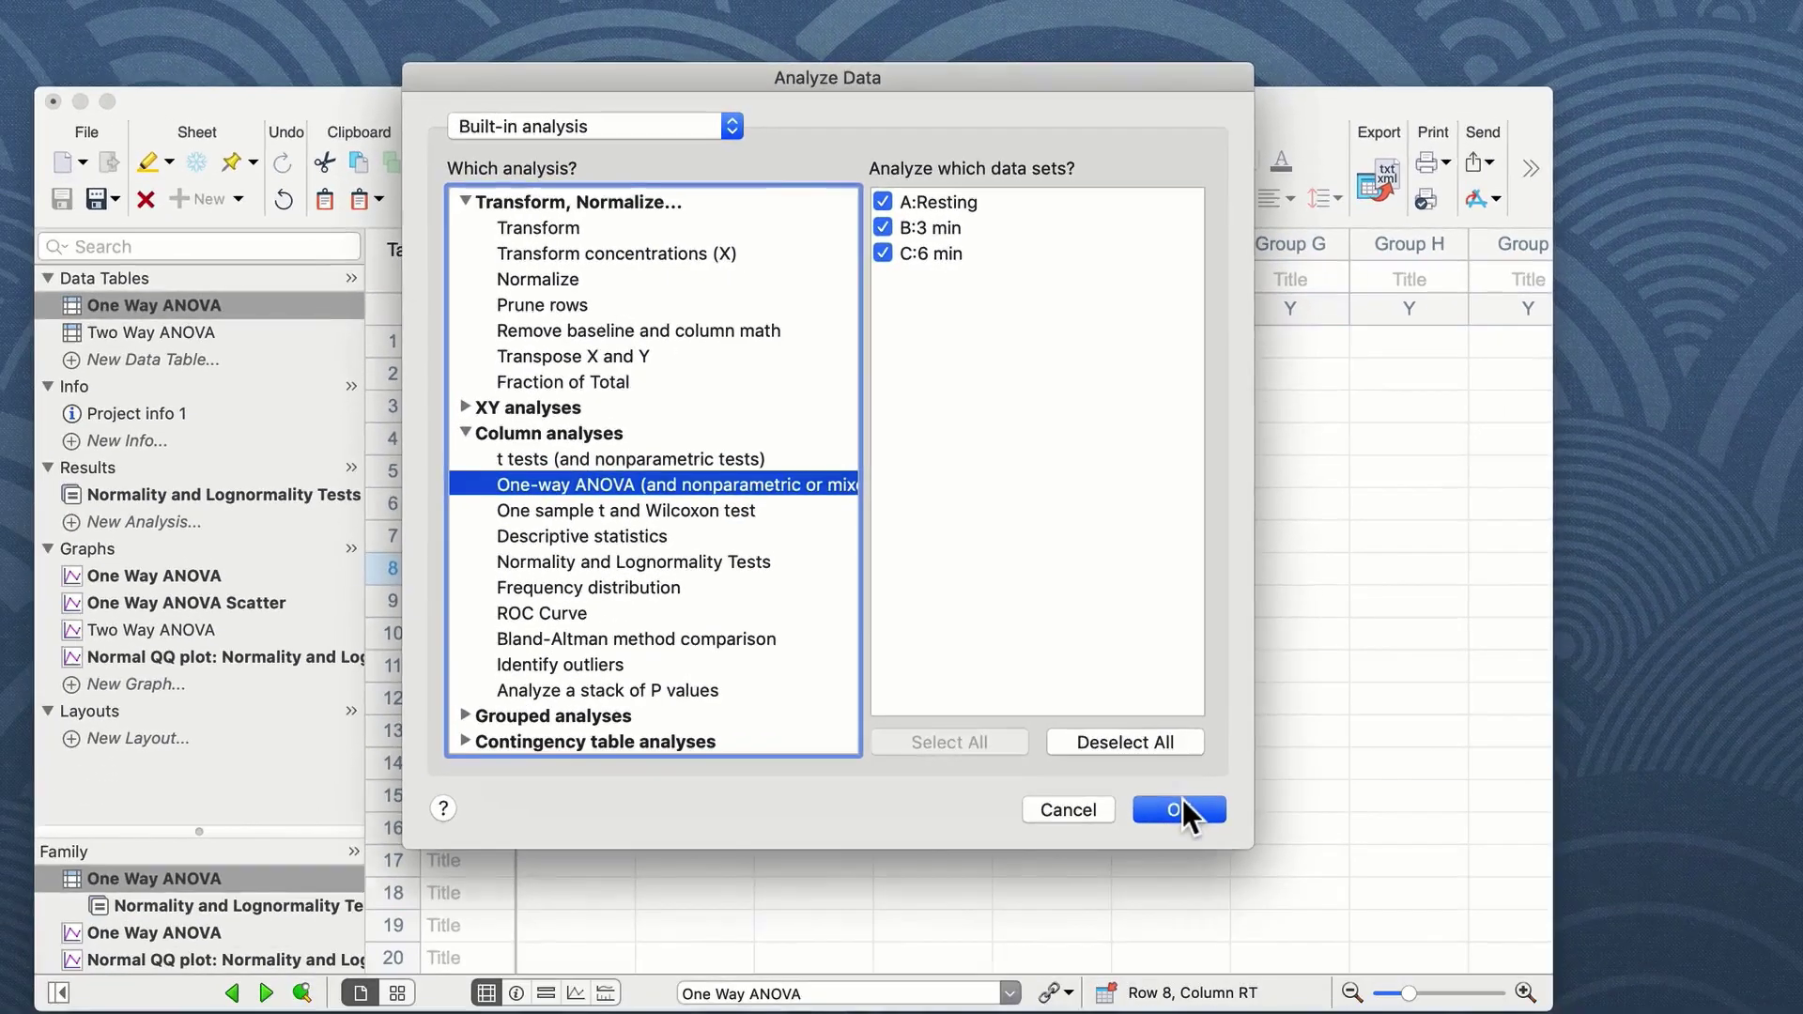
Set a matched repeated-measures design, assuming Gaussian data with Geisser-Greenhouse correction.
left_click(1309, 931)
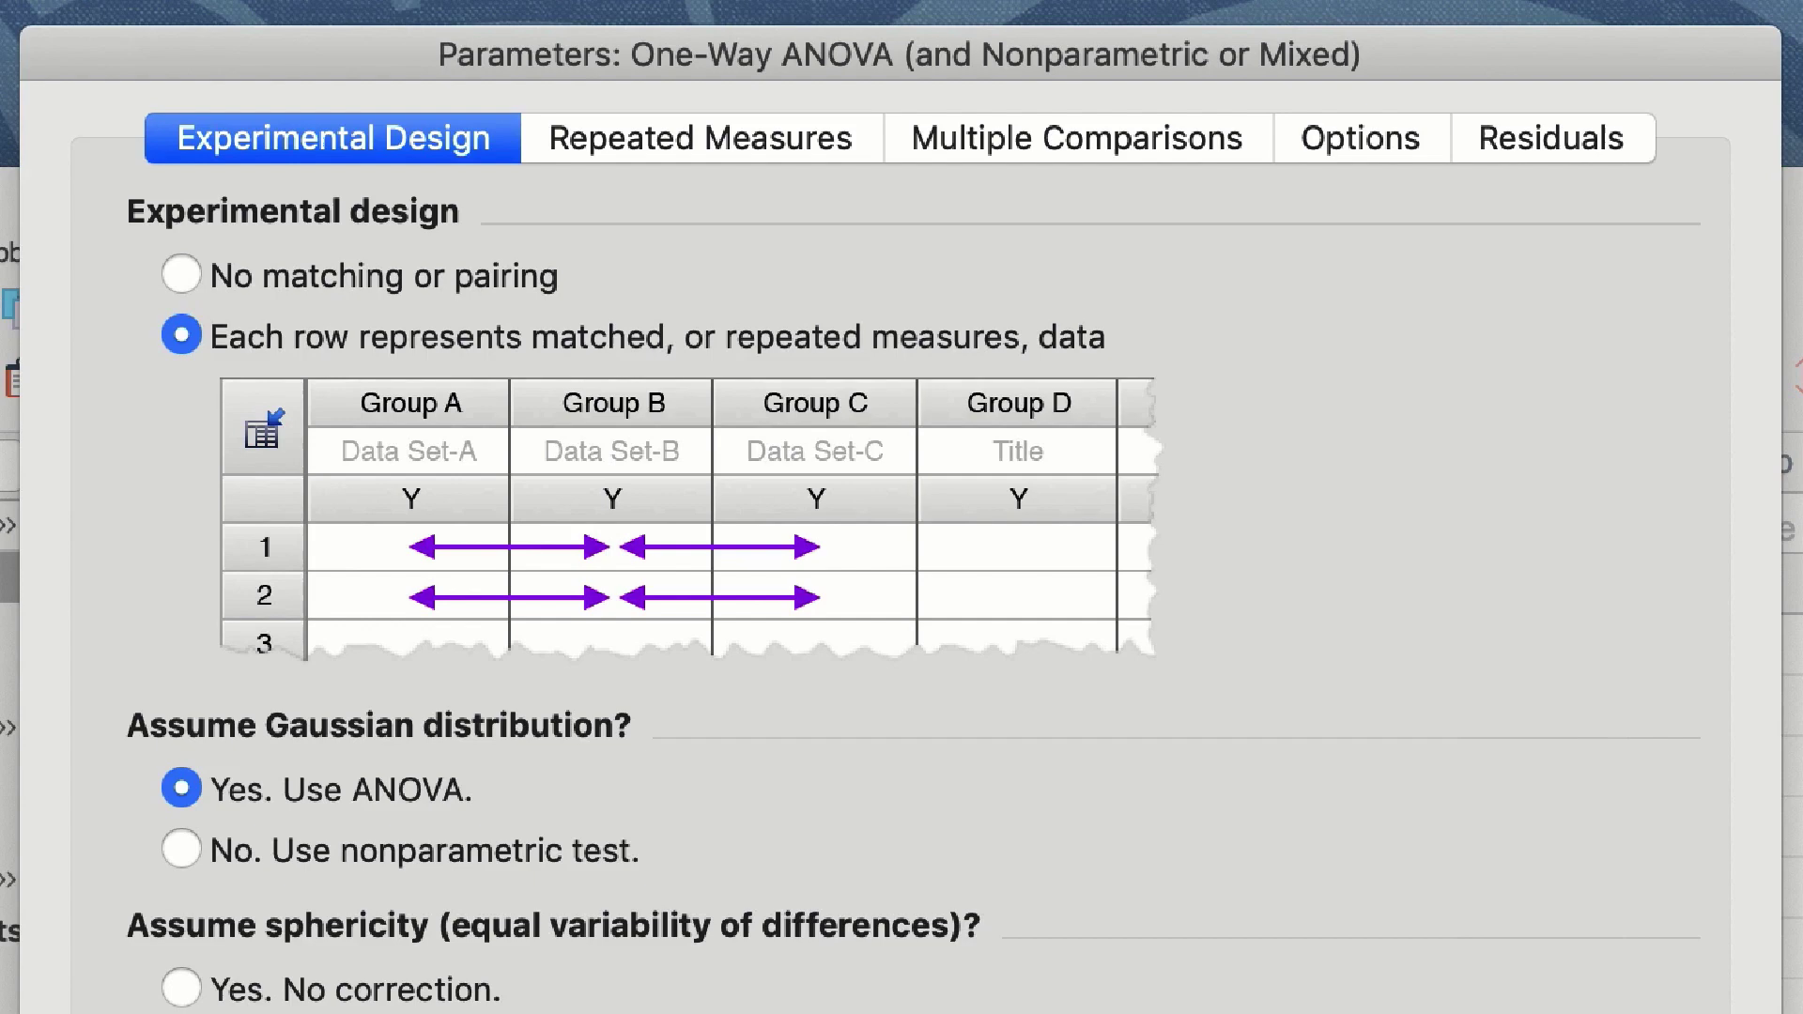
left_click(240, 341)
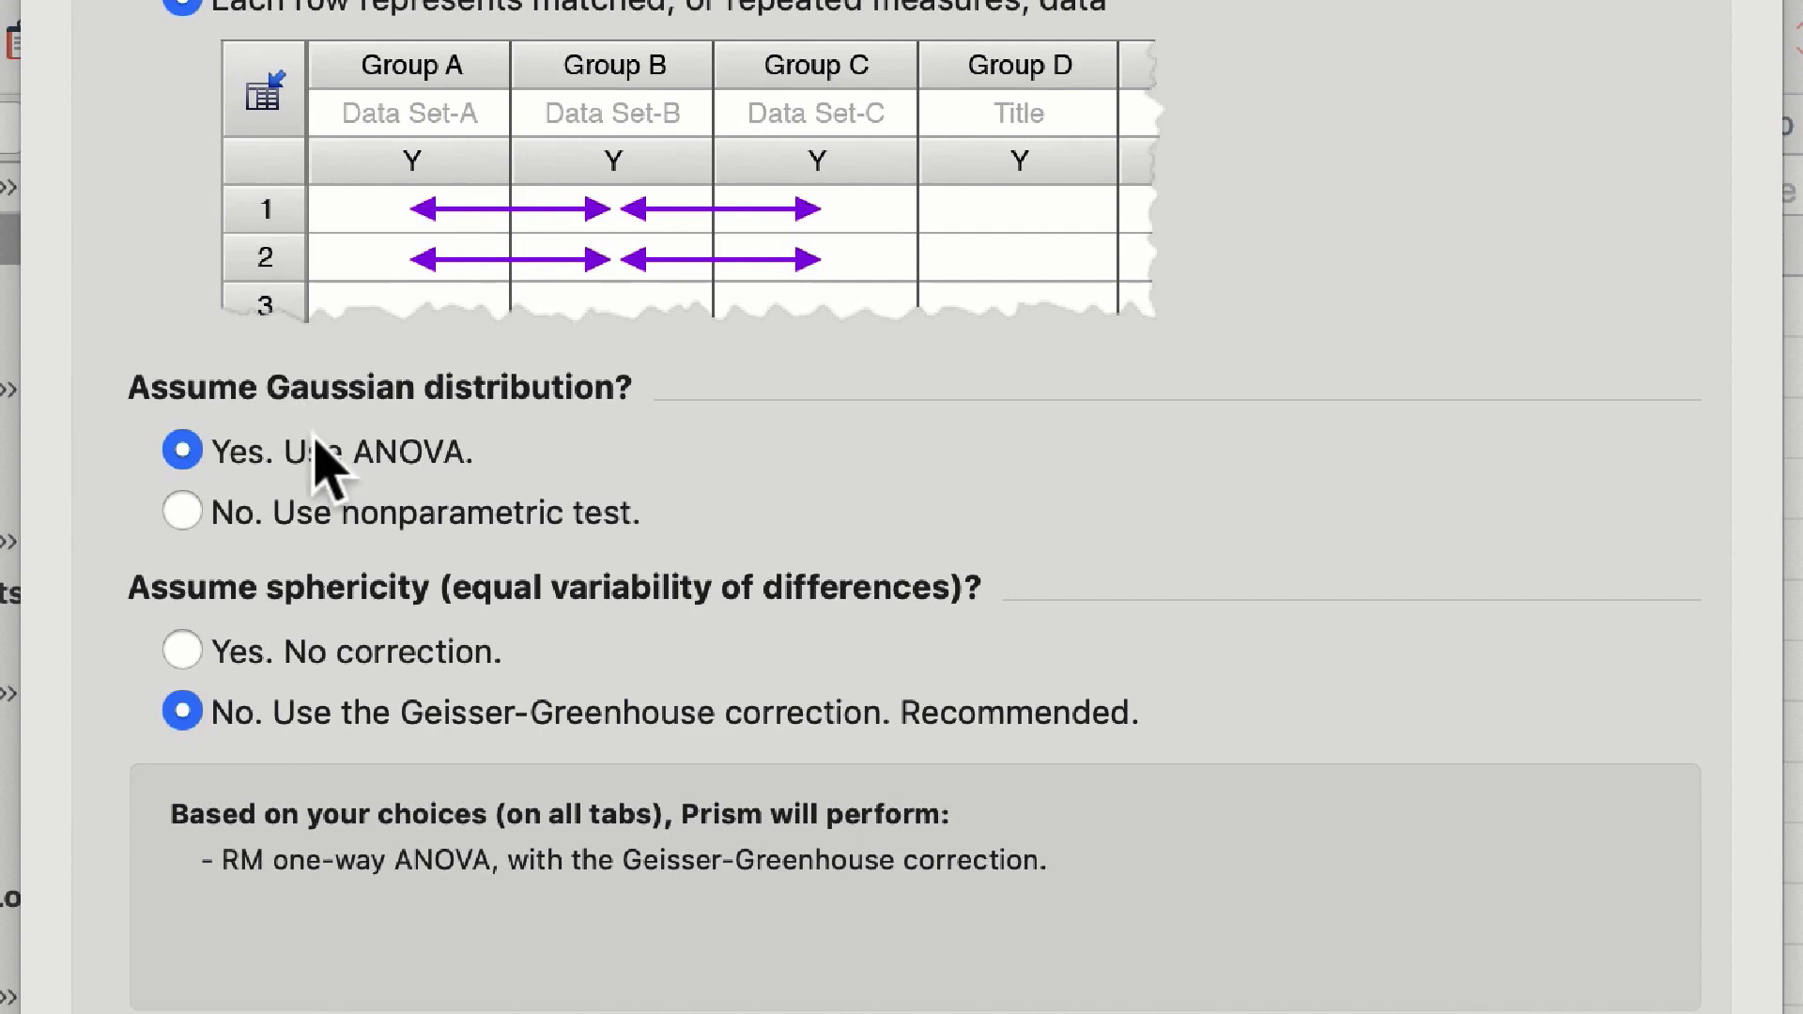
left_click(316, 799)
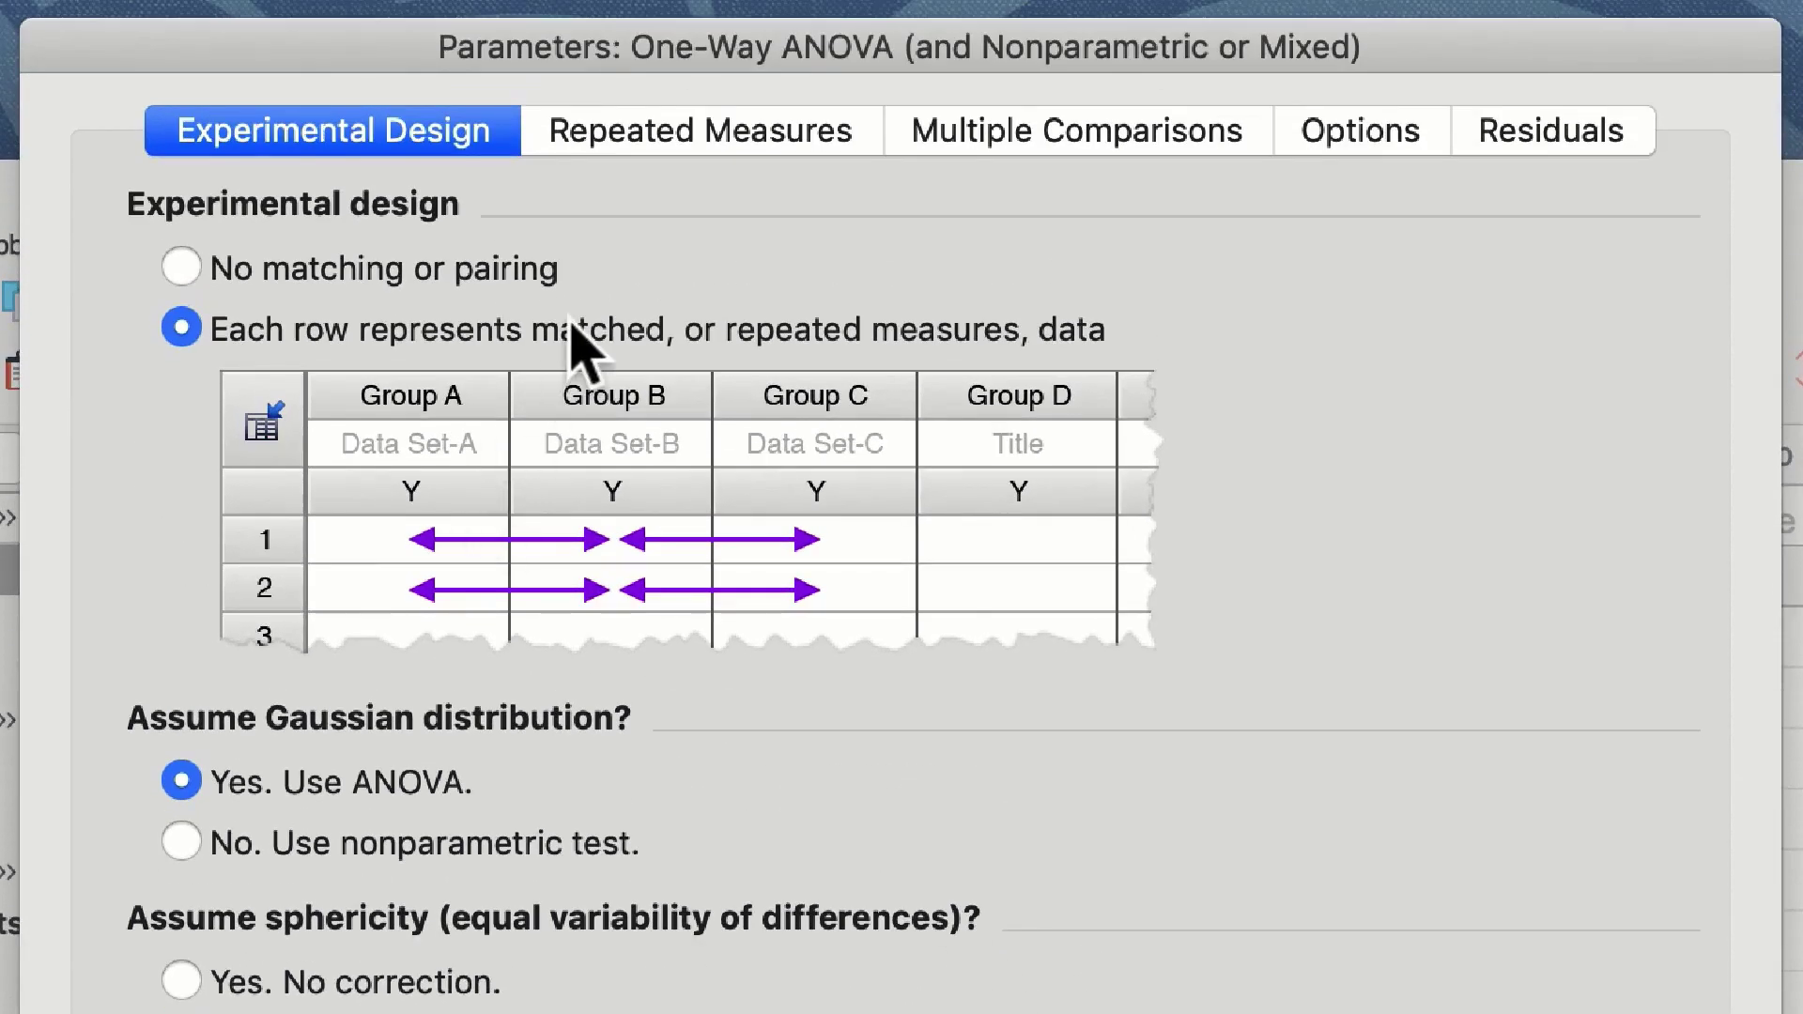
Leave 'It depends' as the repeated-measures analysis method.
left_click(669, 125)
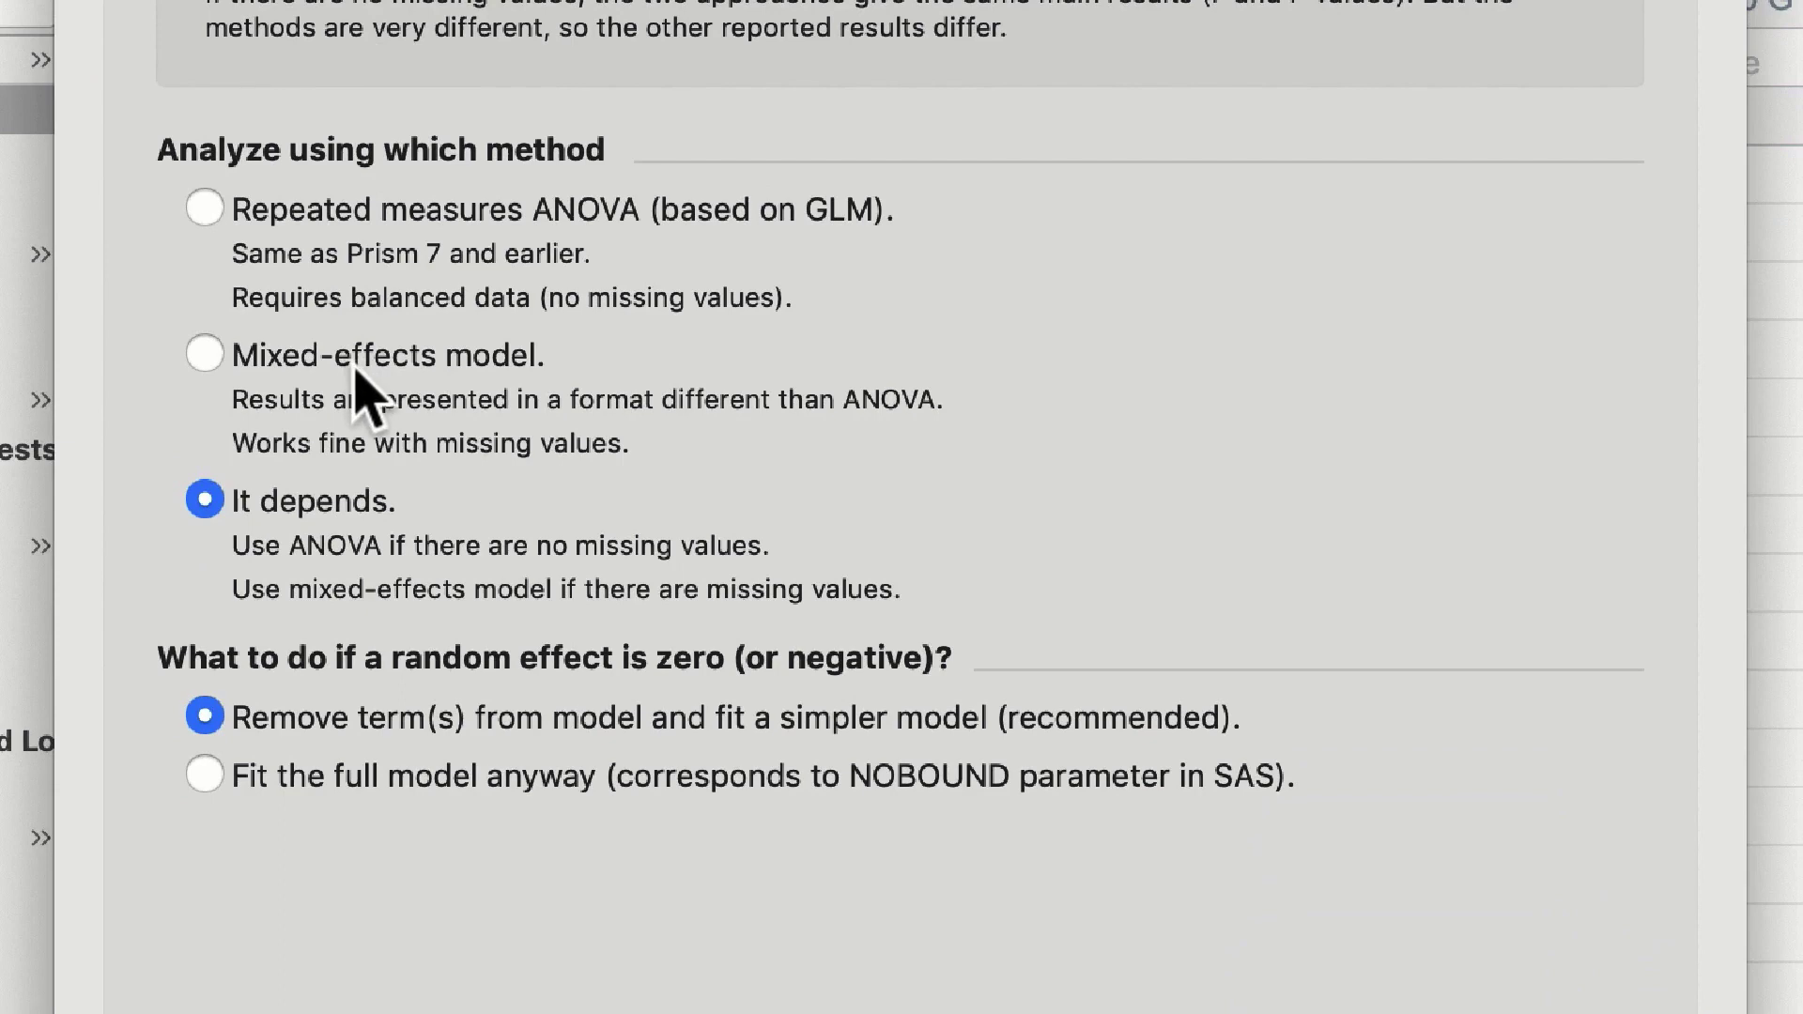
left_click(338, 500)
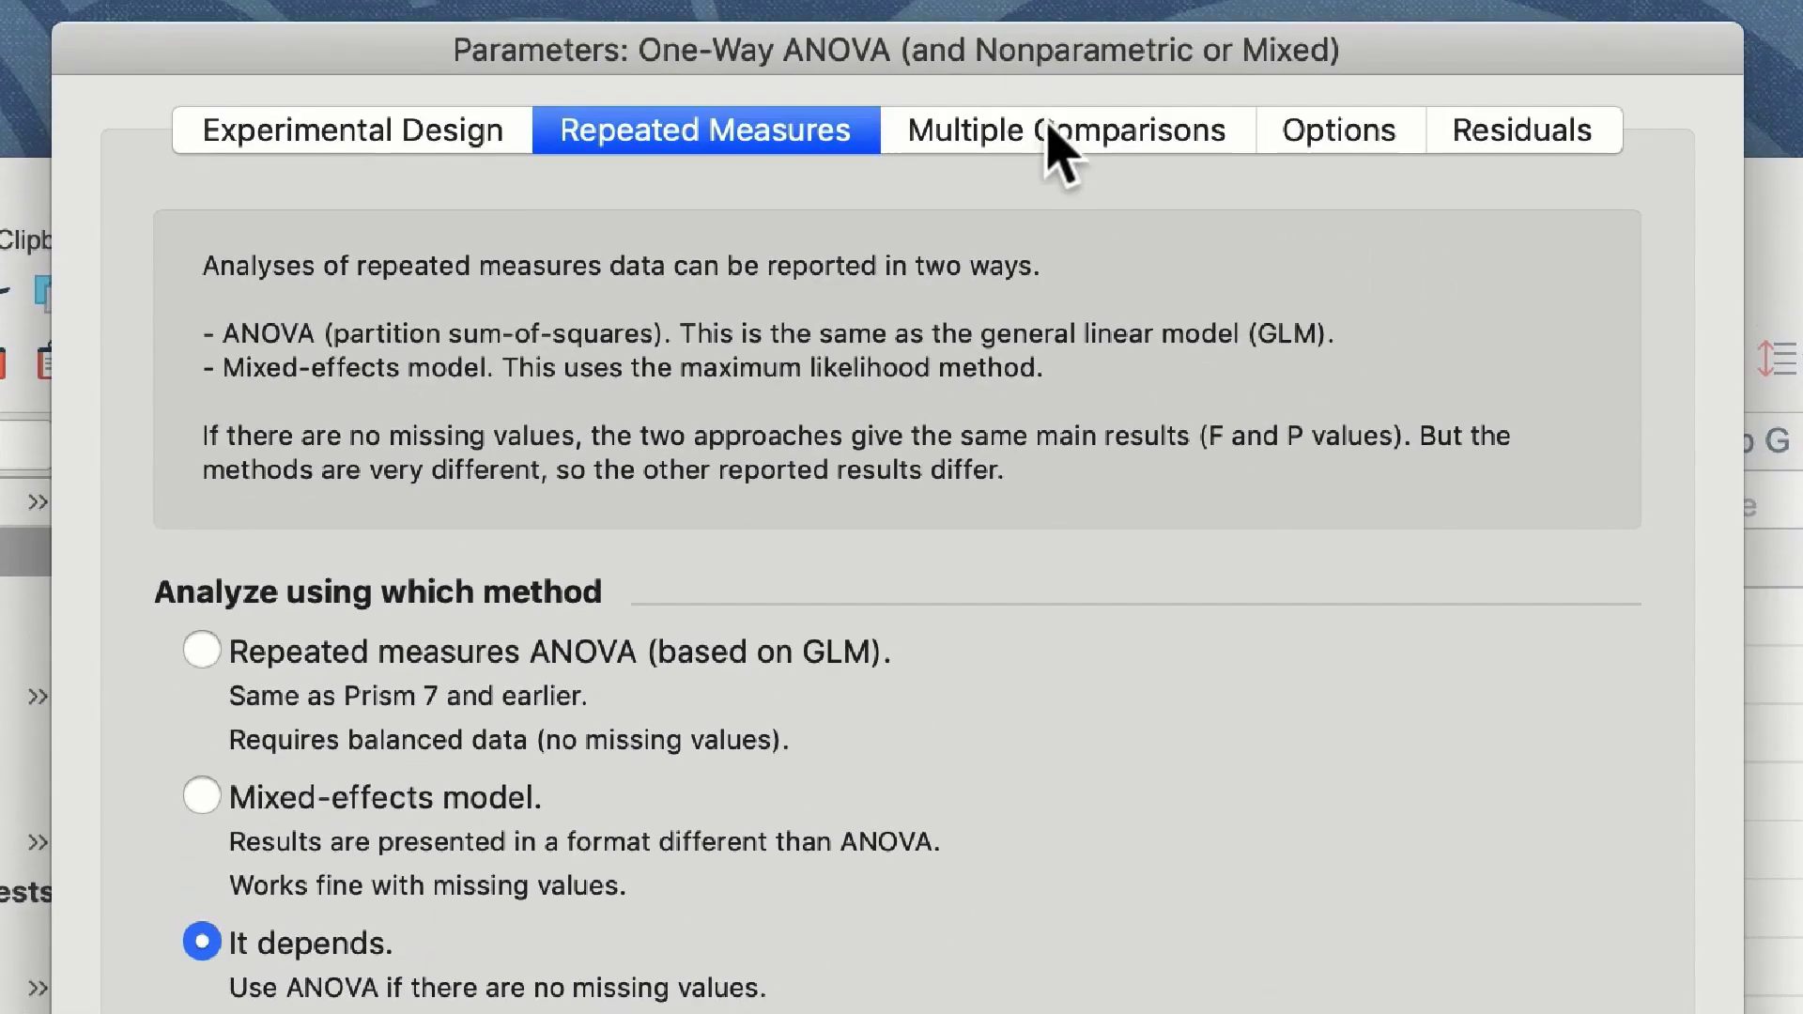
Choose comparing each column mean with every other column, after briefly trying the Resting-control option.
left_click(1050, 132)
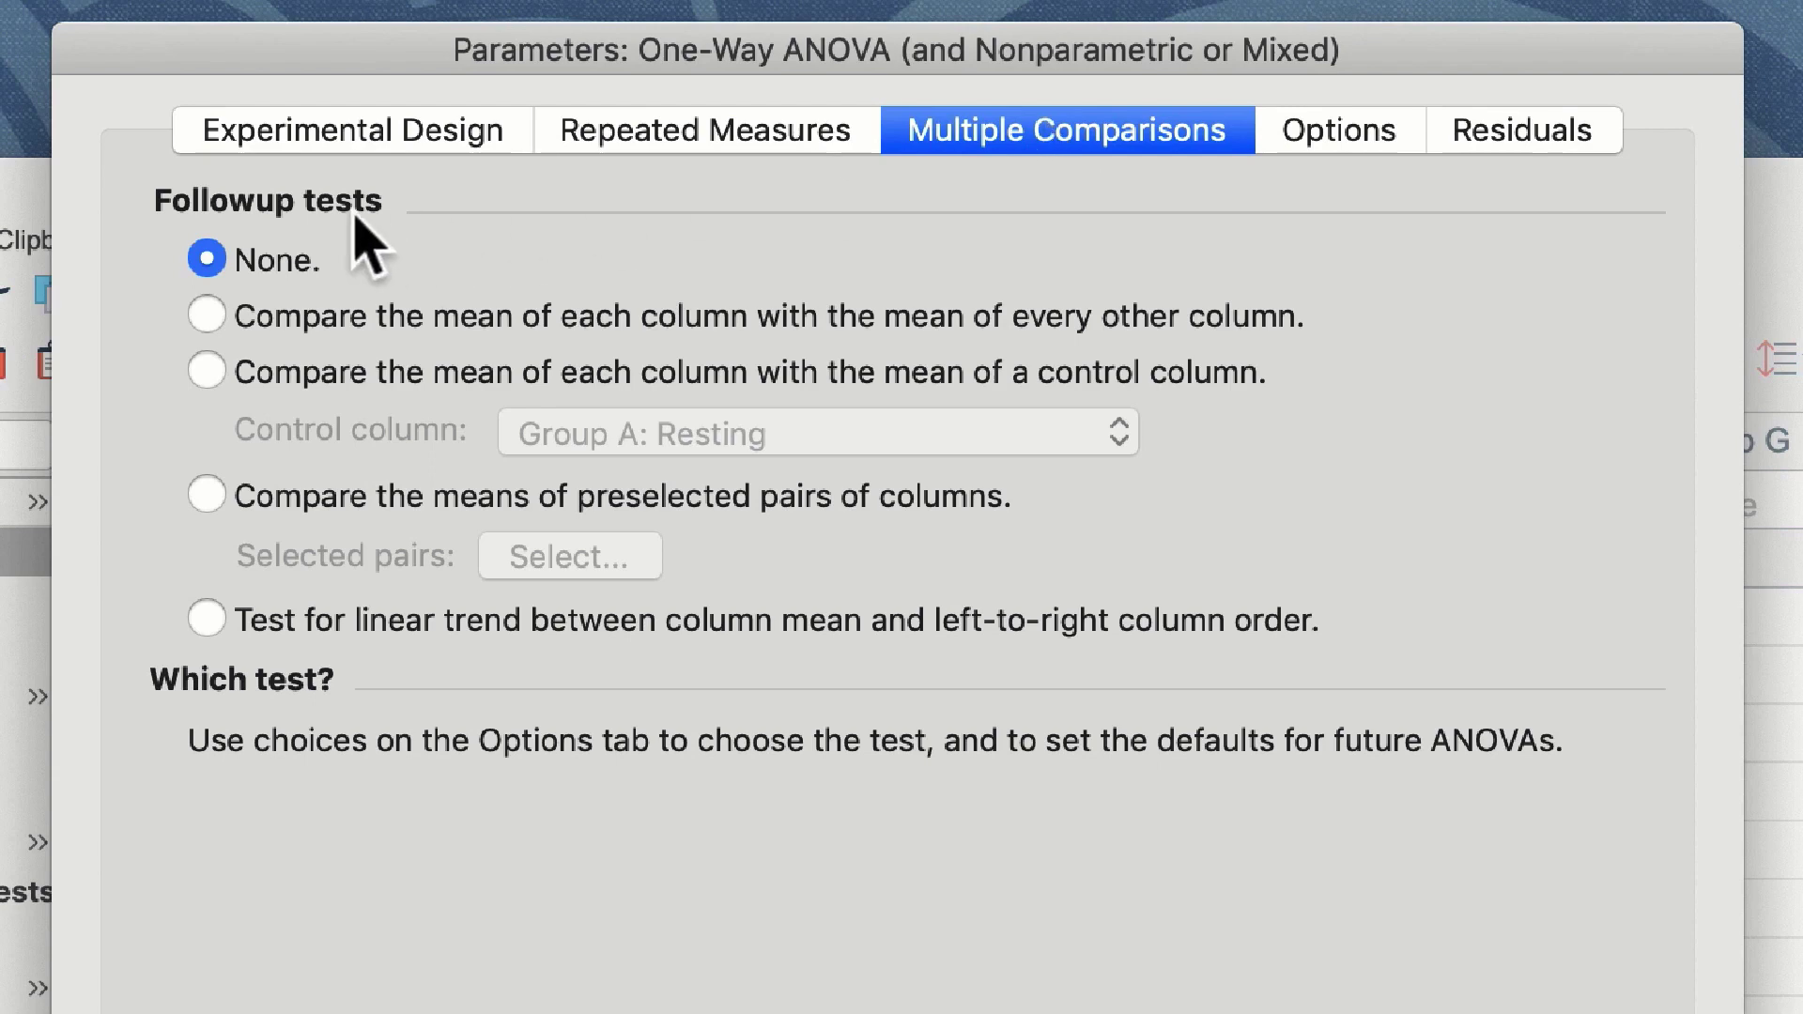
left_click(319, 320)
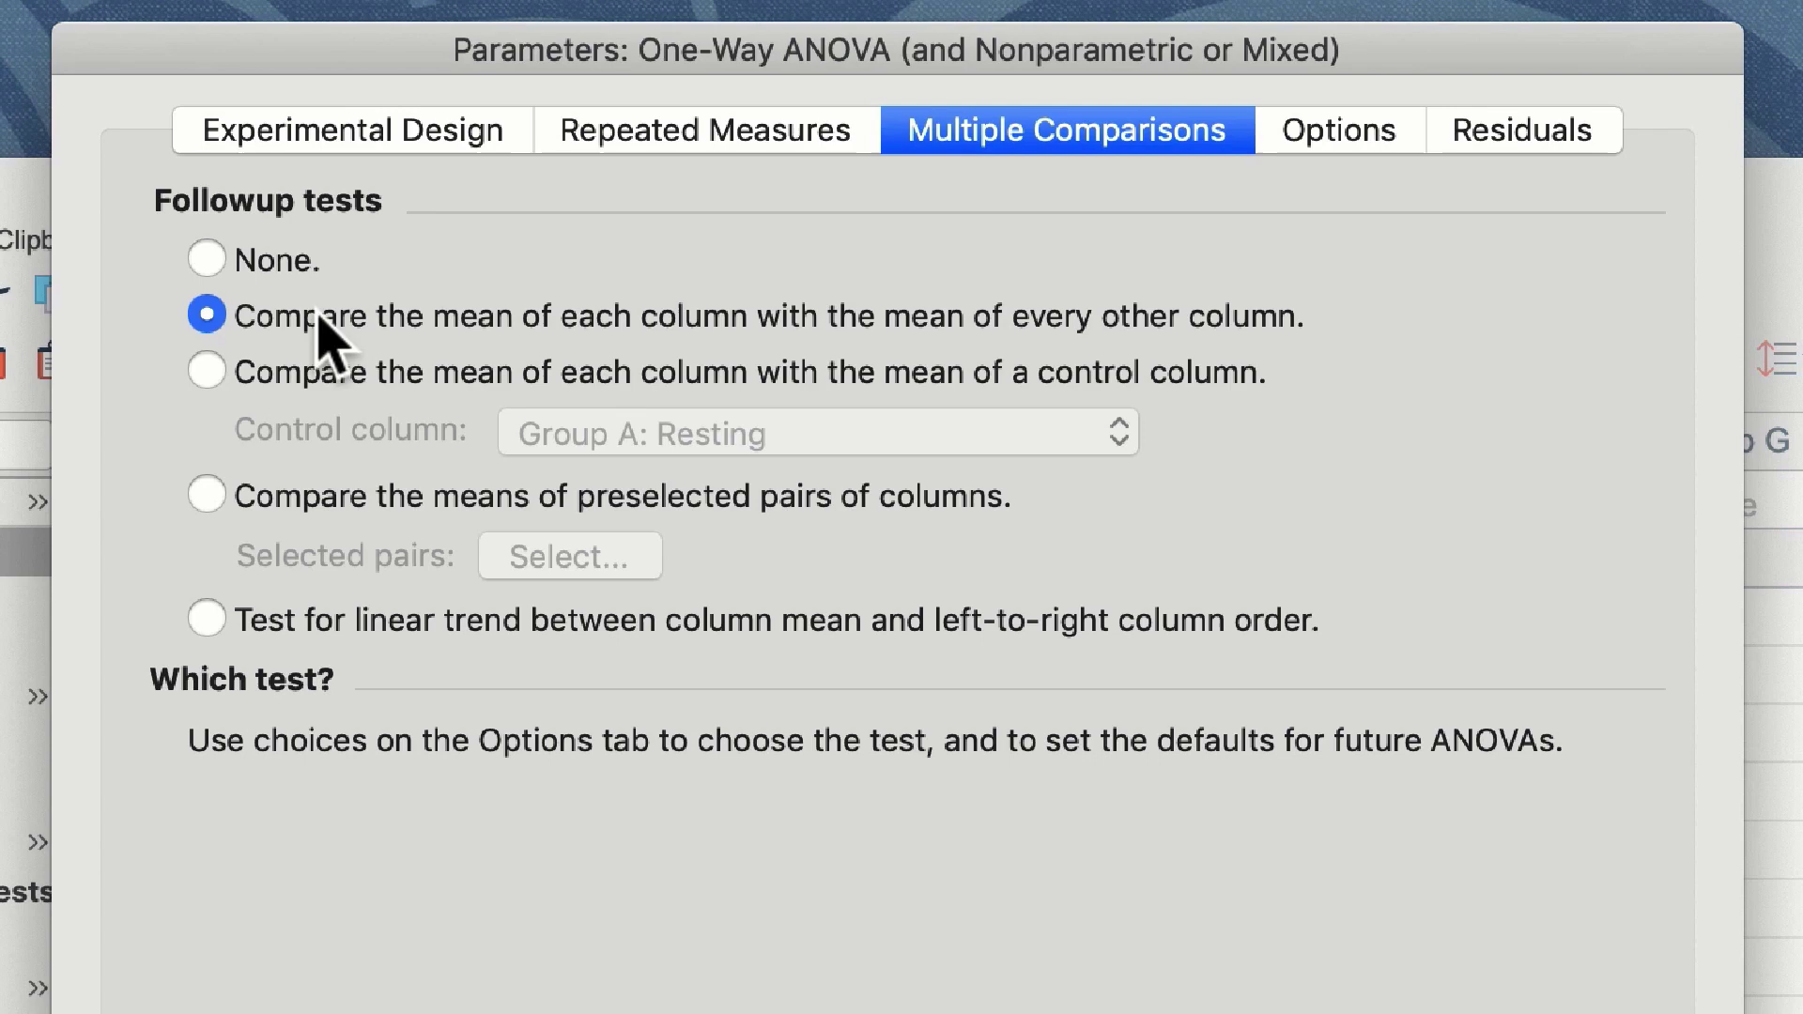
left_click(322, 372)
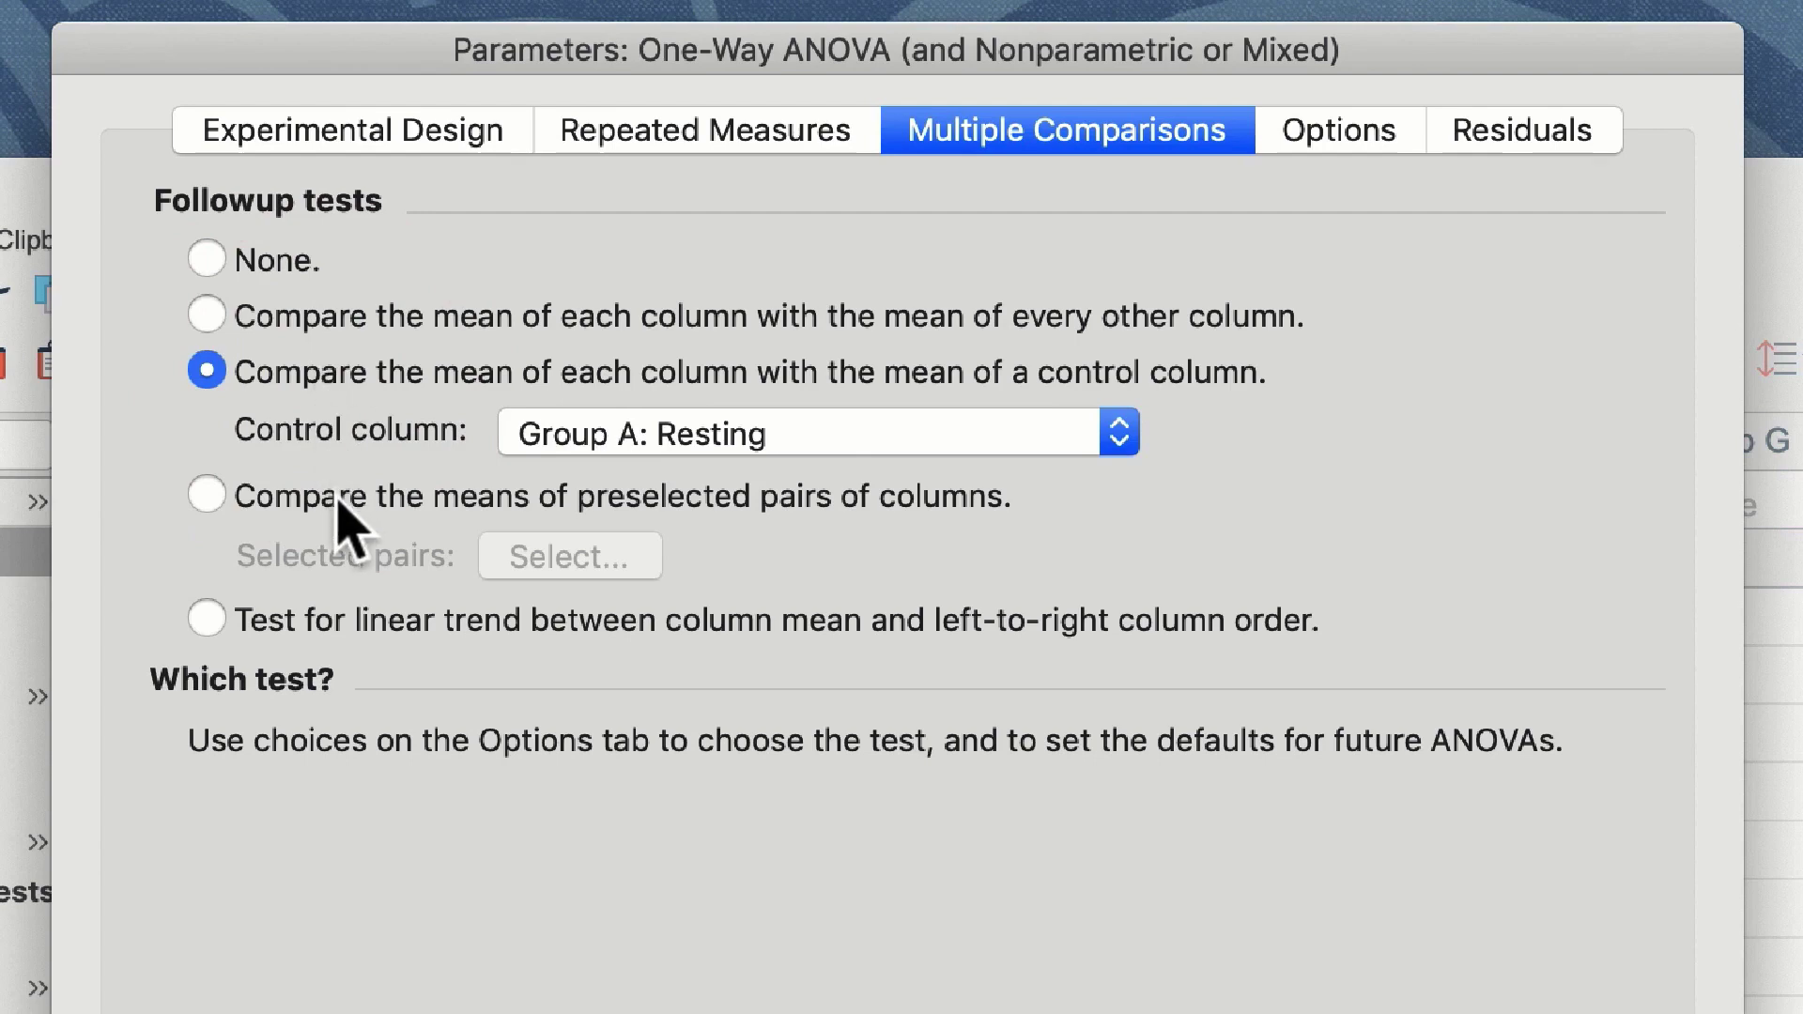
left_click(310, 320)
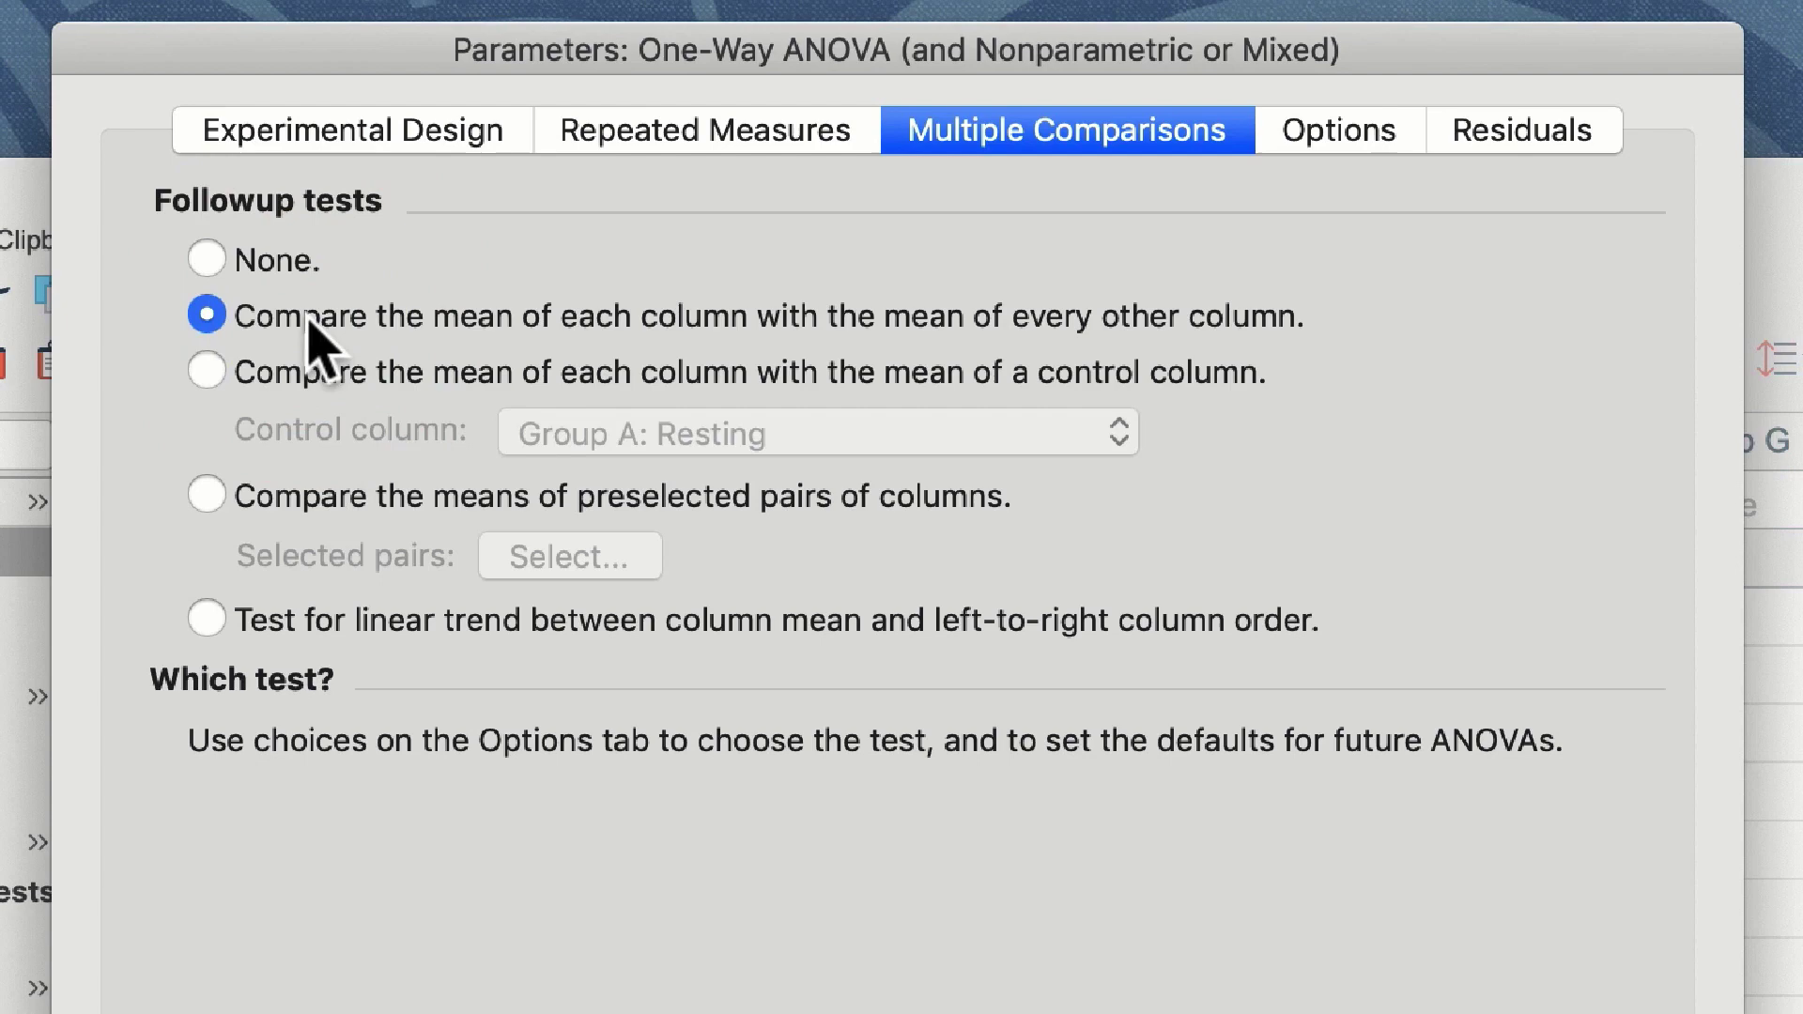
left_click(1344, 136)
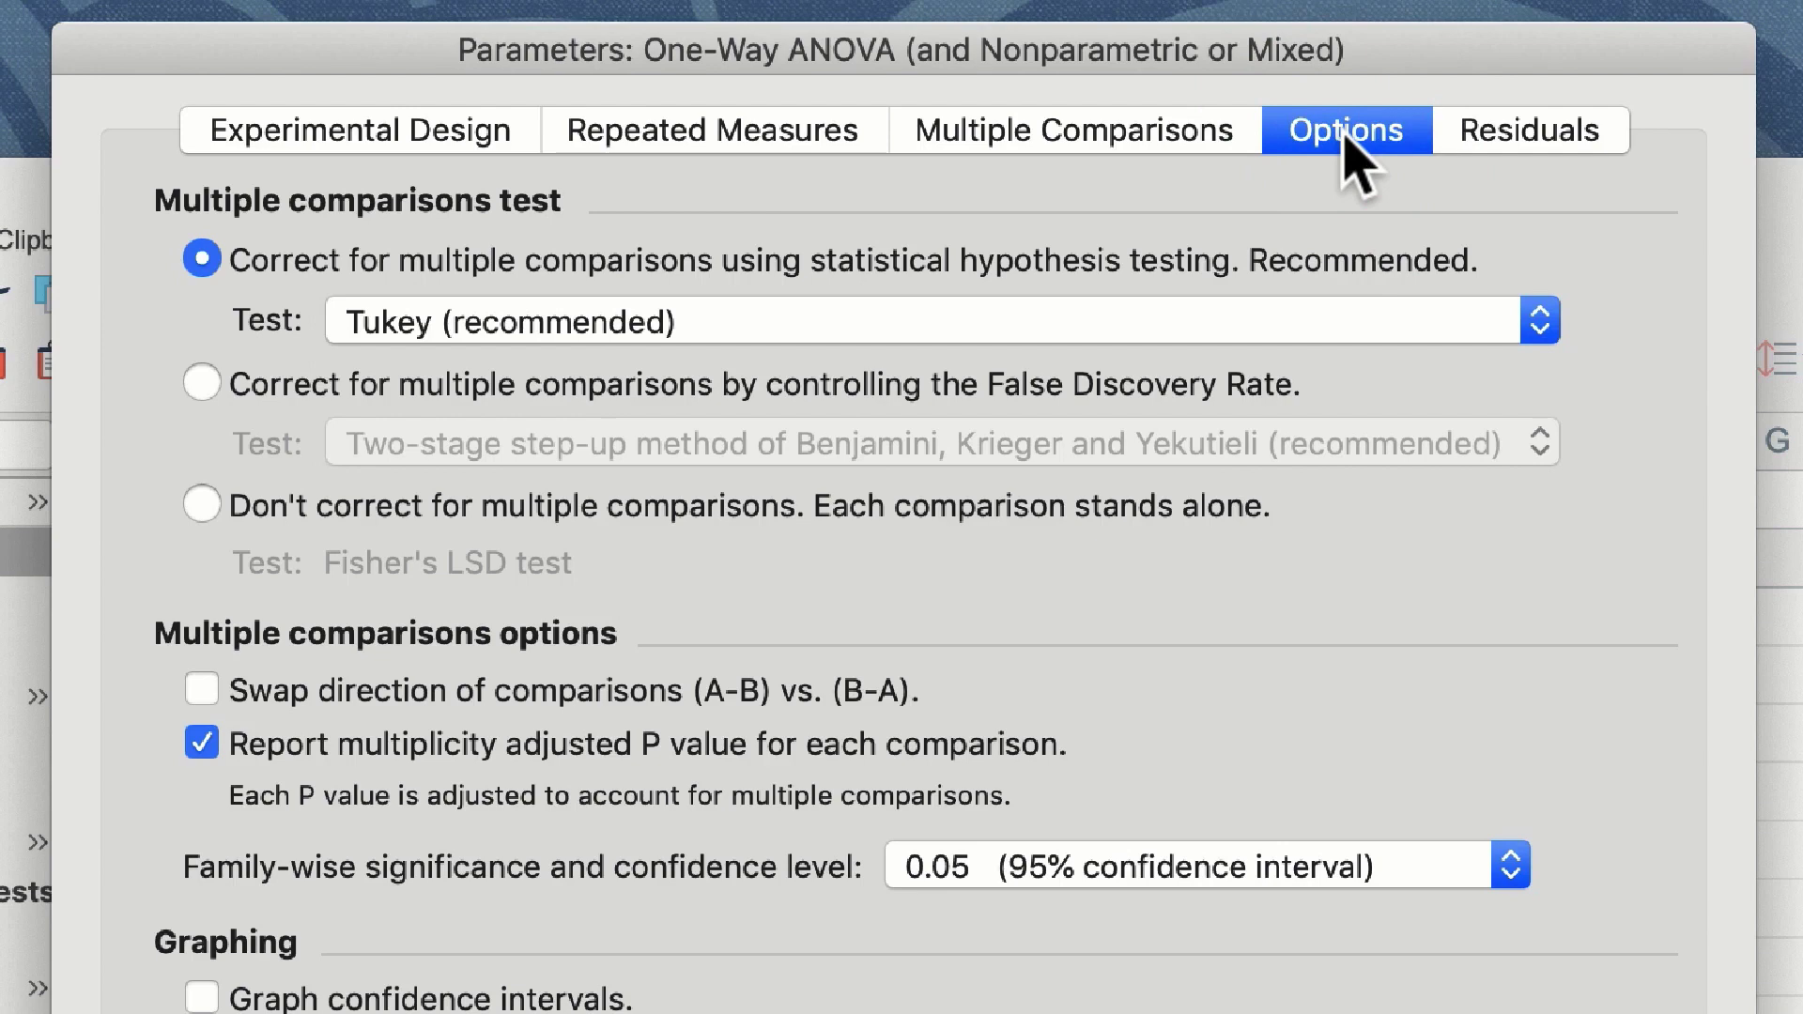
Keep Tukey (recommended) as the comparison test and view the residual plot options.
left_click(1061, 324)
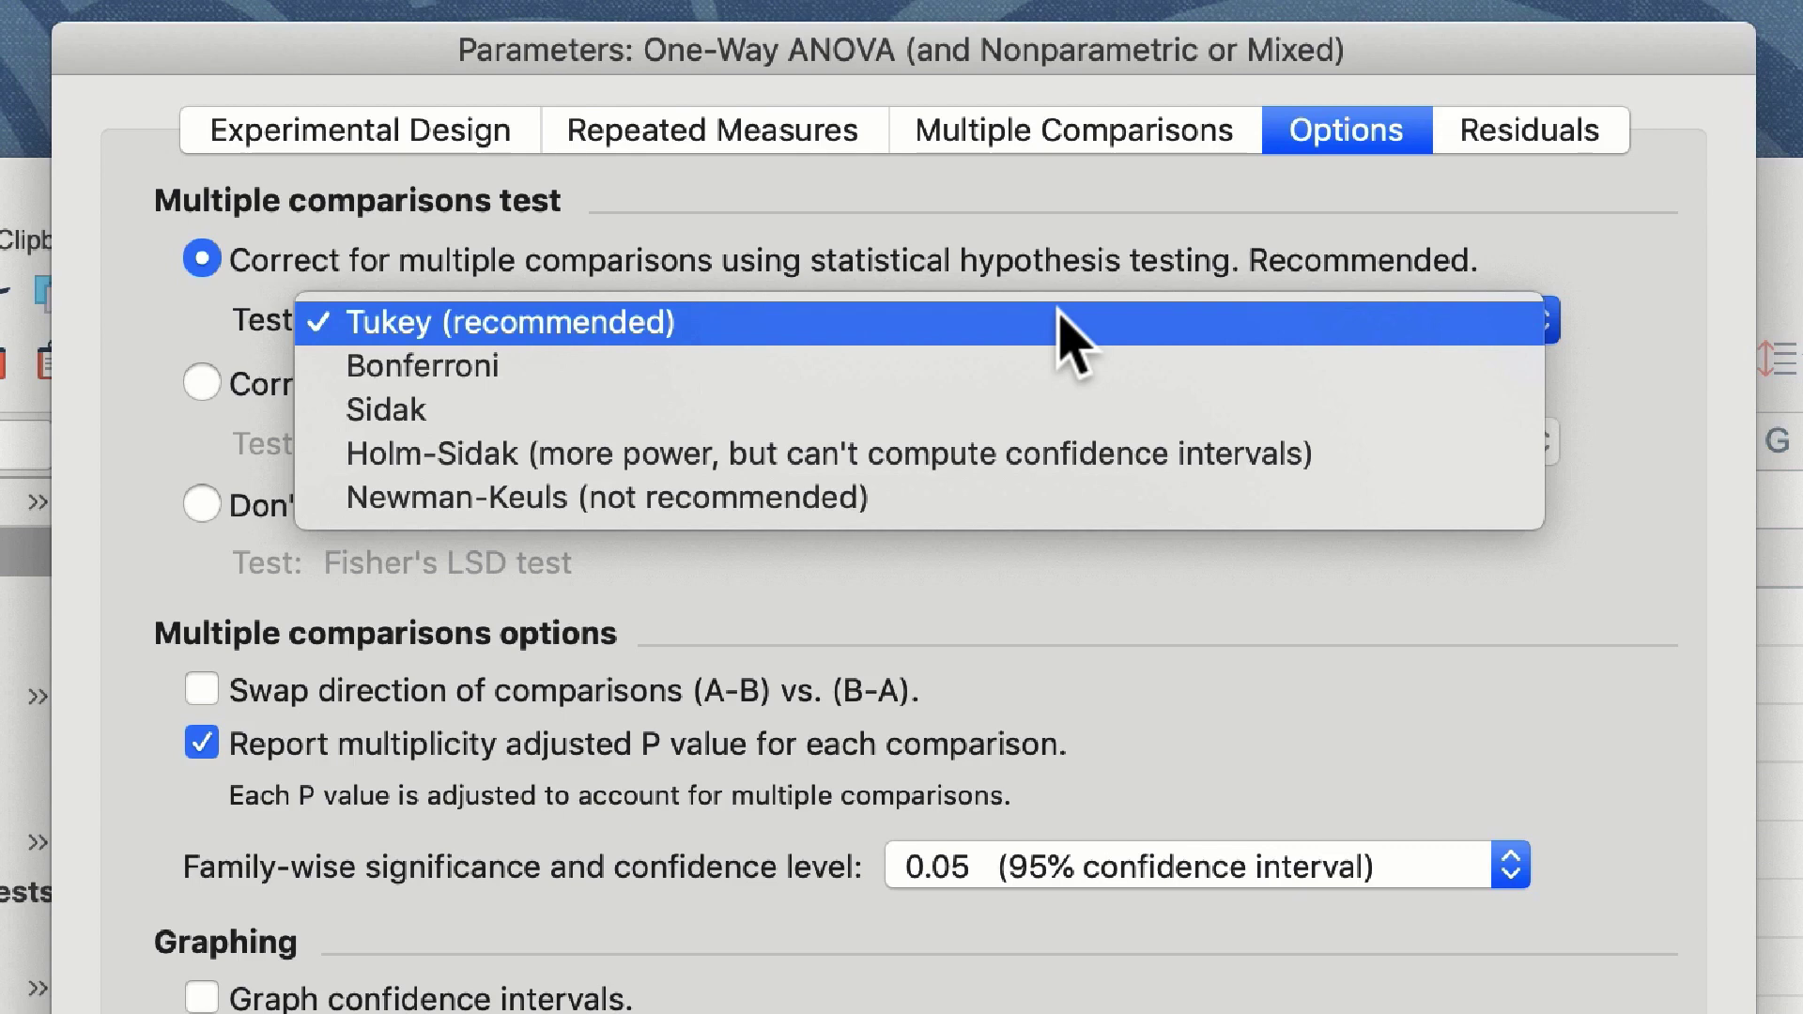
left_click(1067, 265)
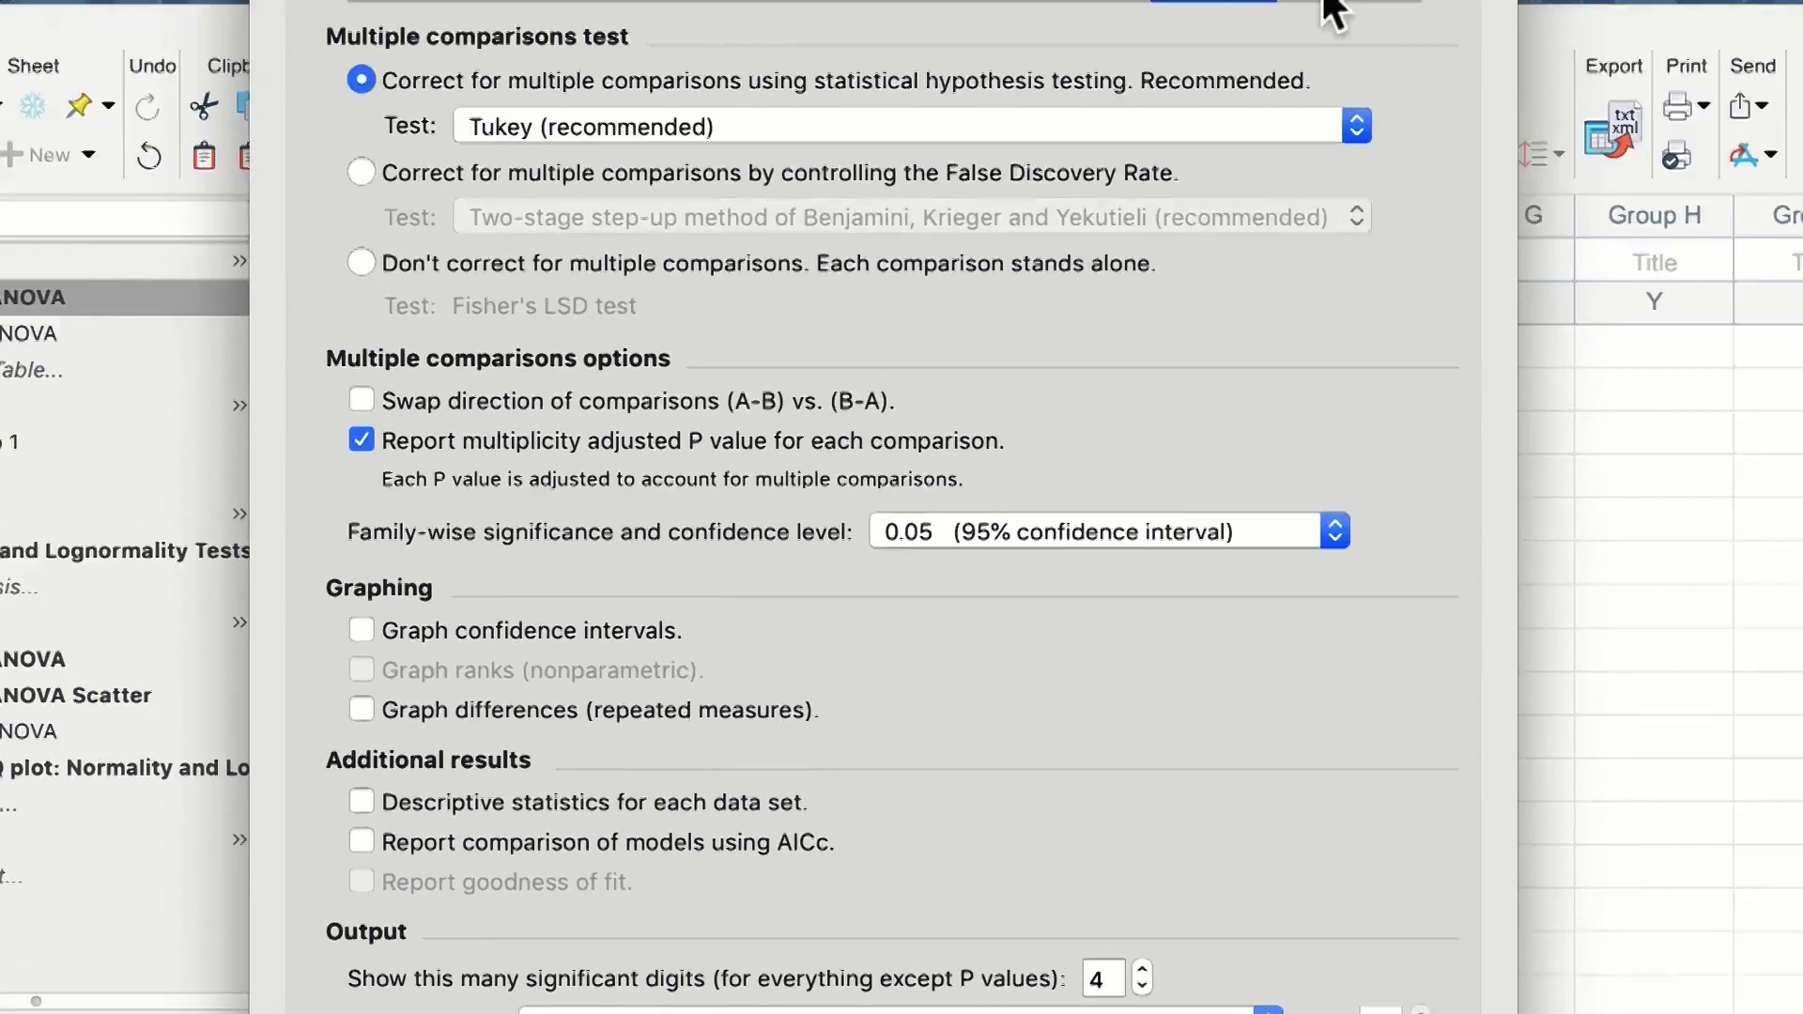
left_click(1298, 87)
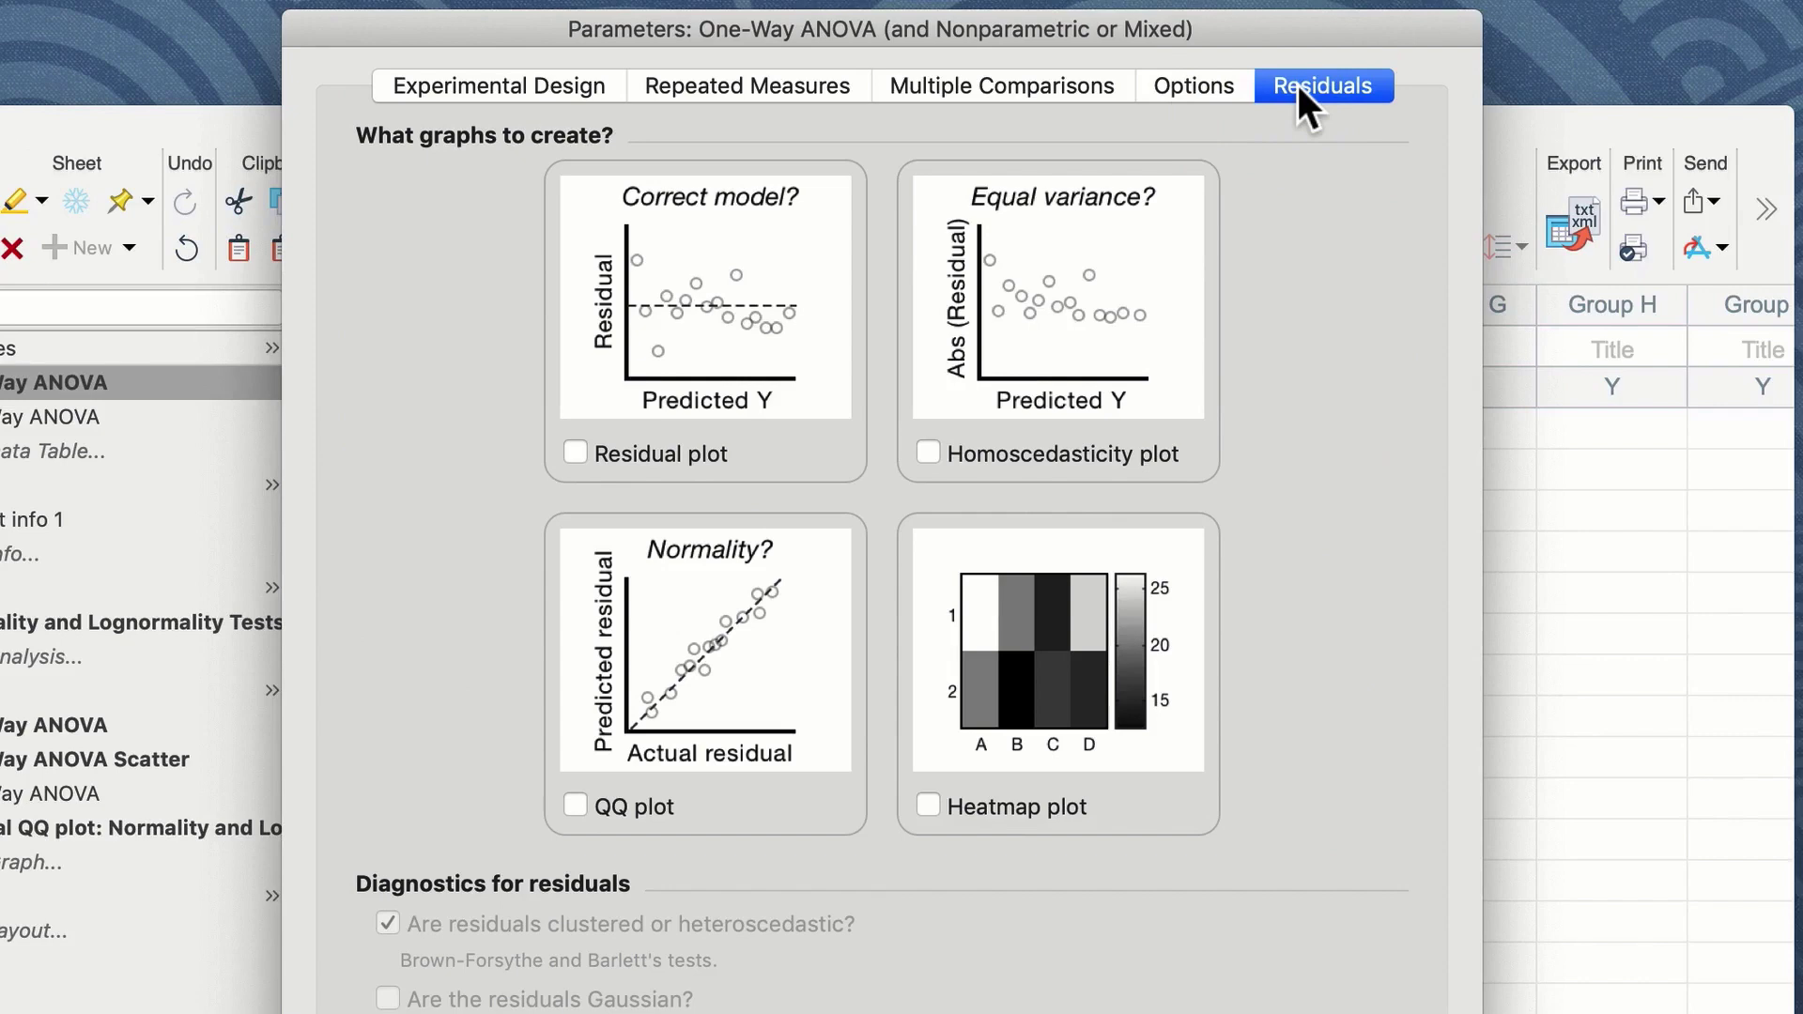
Review each parameter page and run the RM one-way ANOVA (F 367.0, P <0.0001).
left_click(1196, 84)
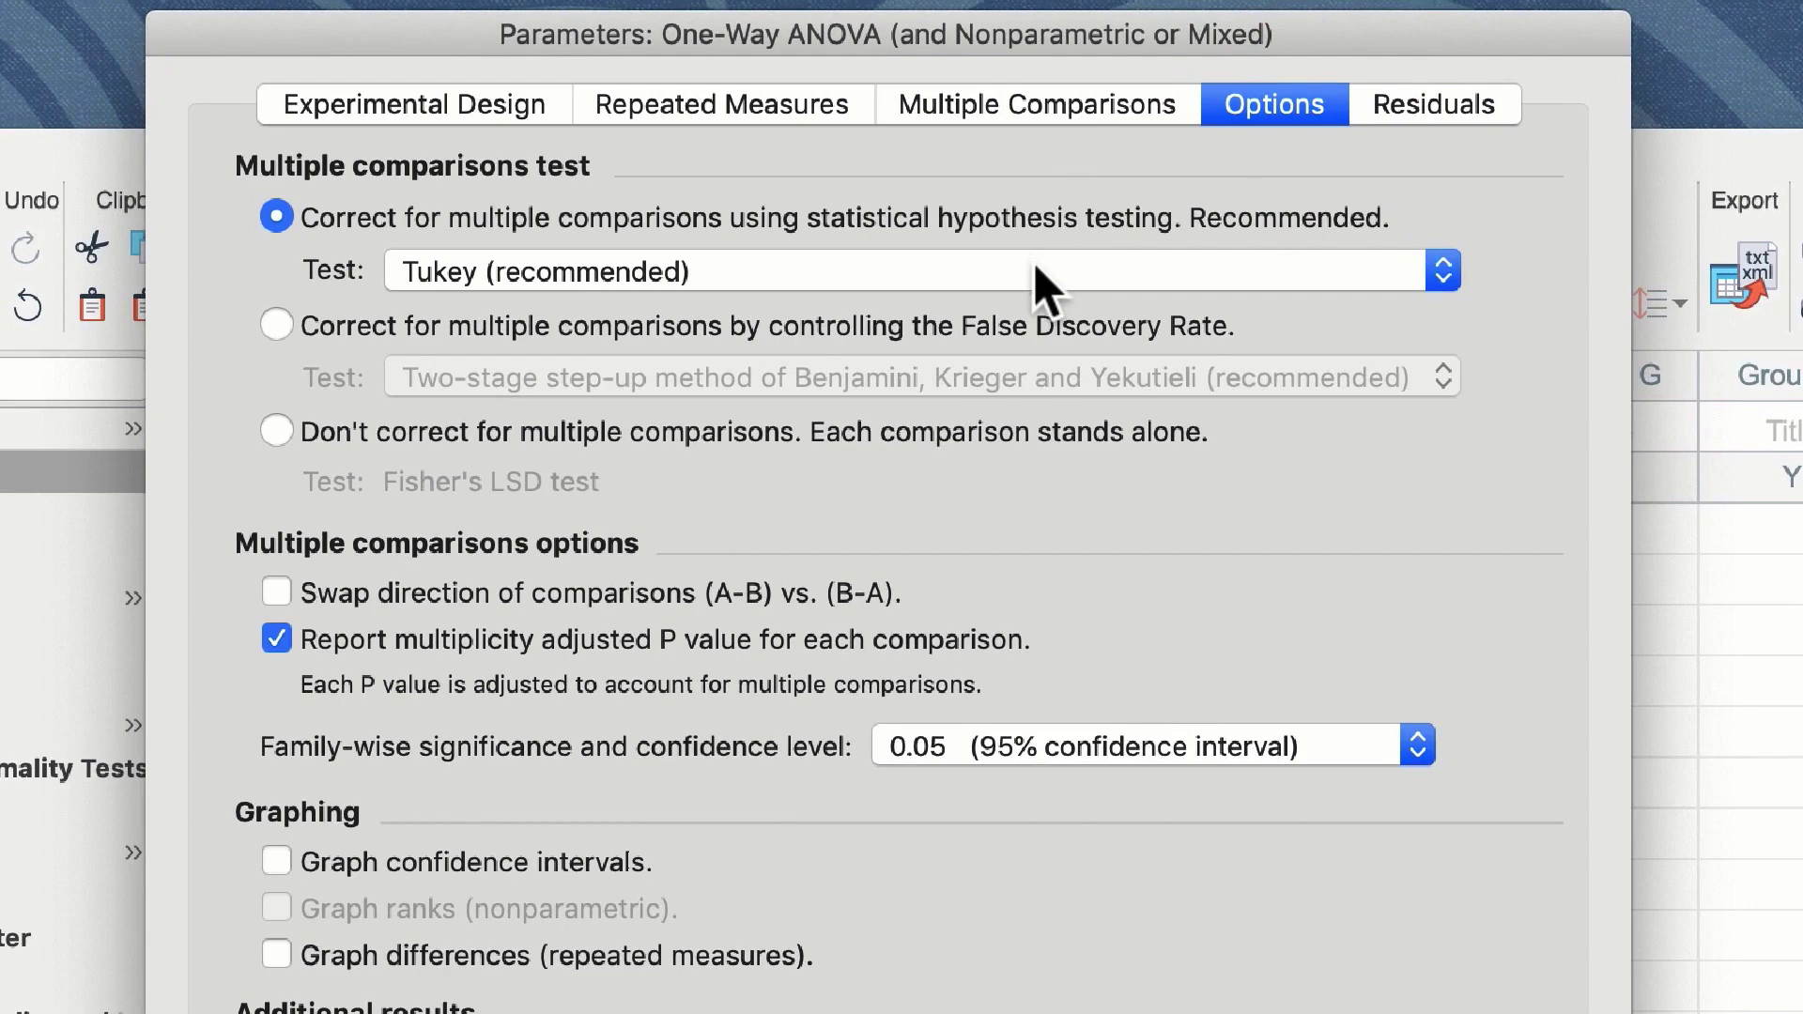
left_click(1070, 92)
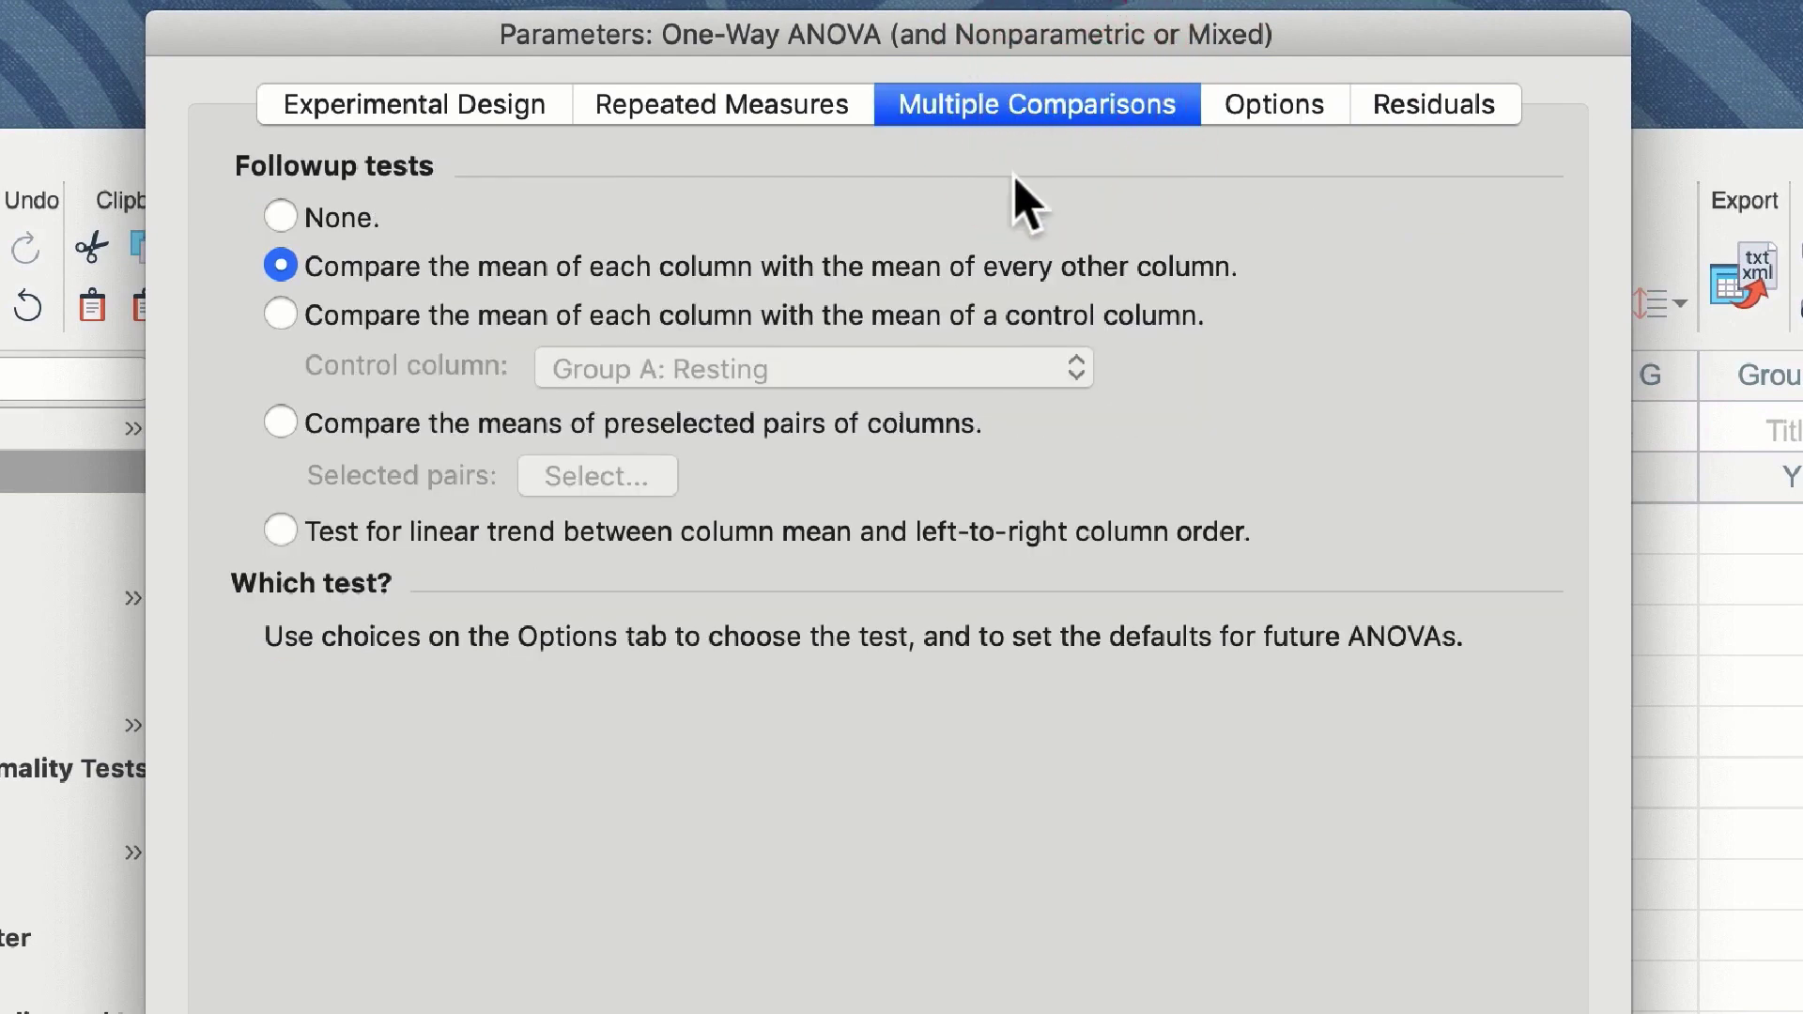
left_click(789, 106)
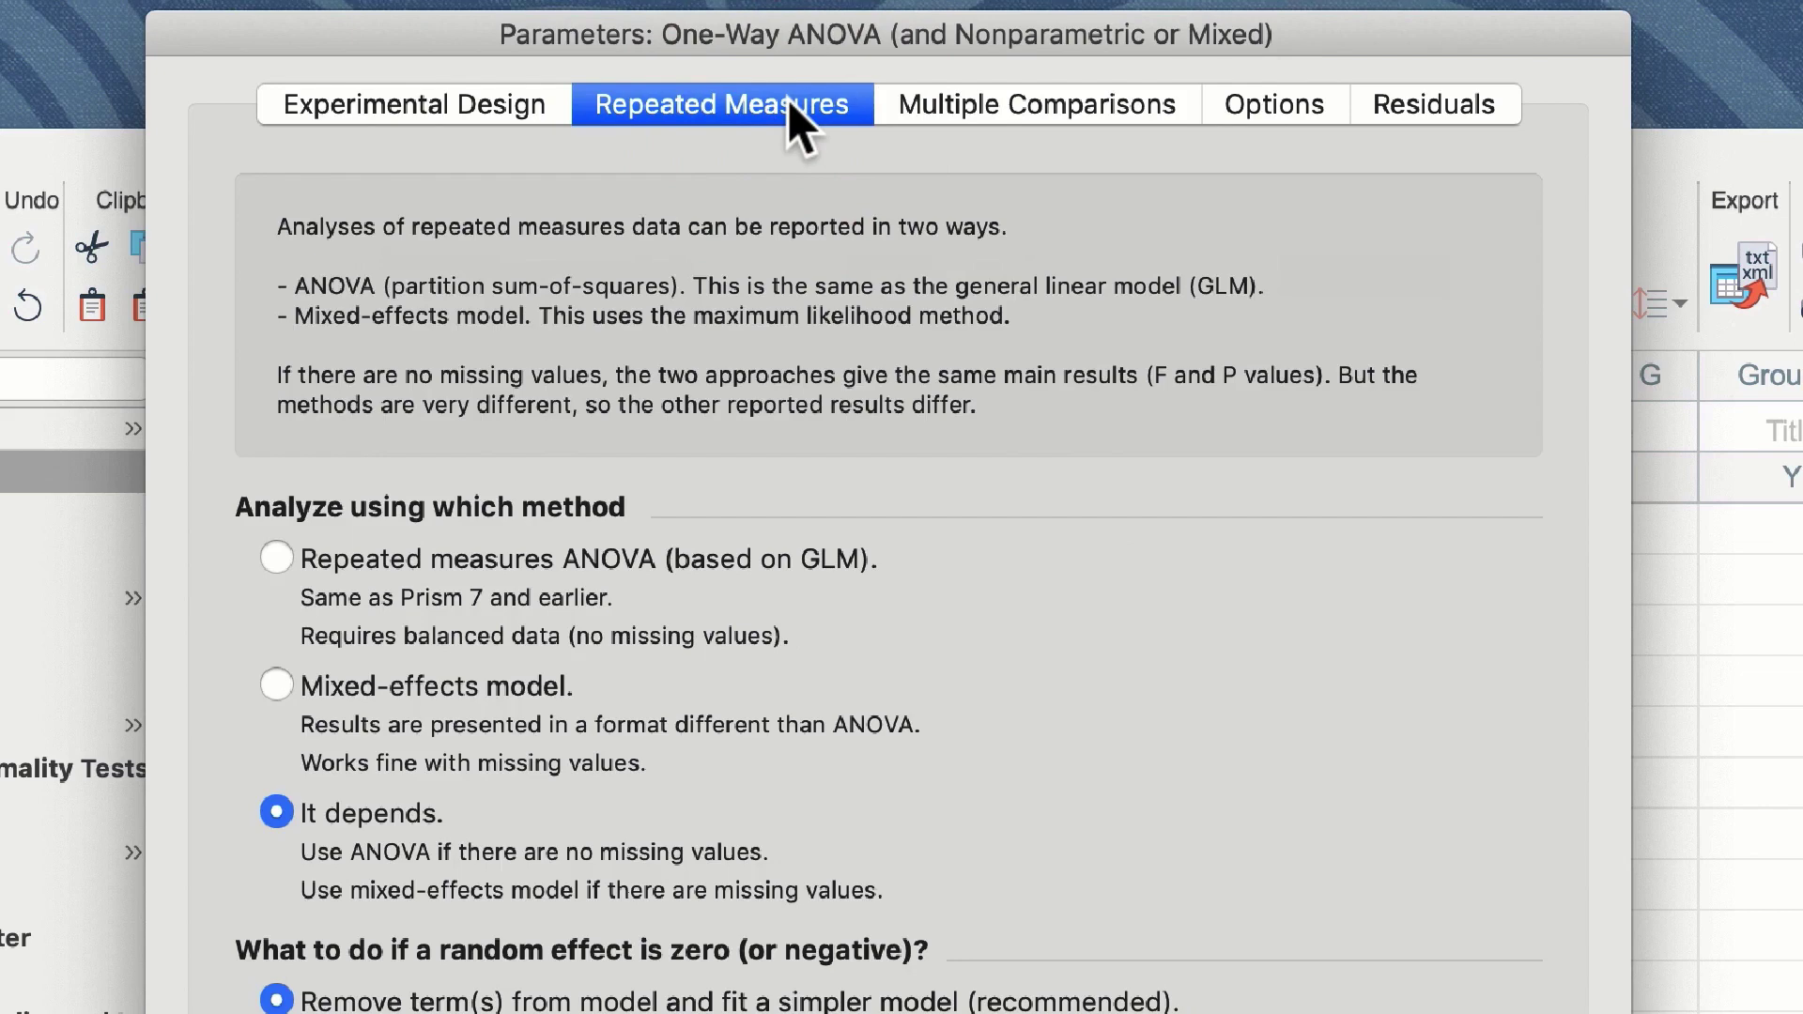
left_click(476, 104)
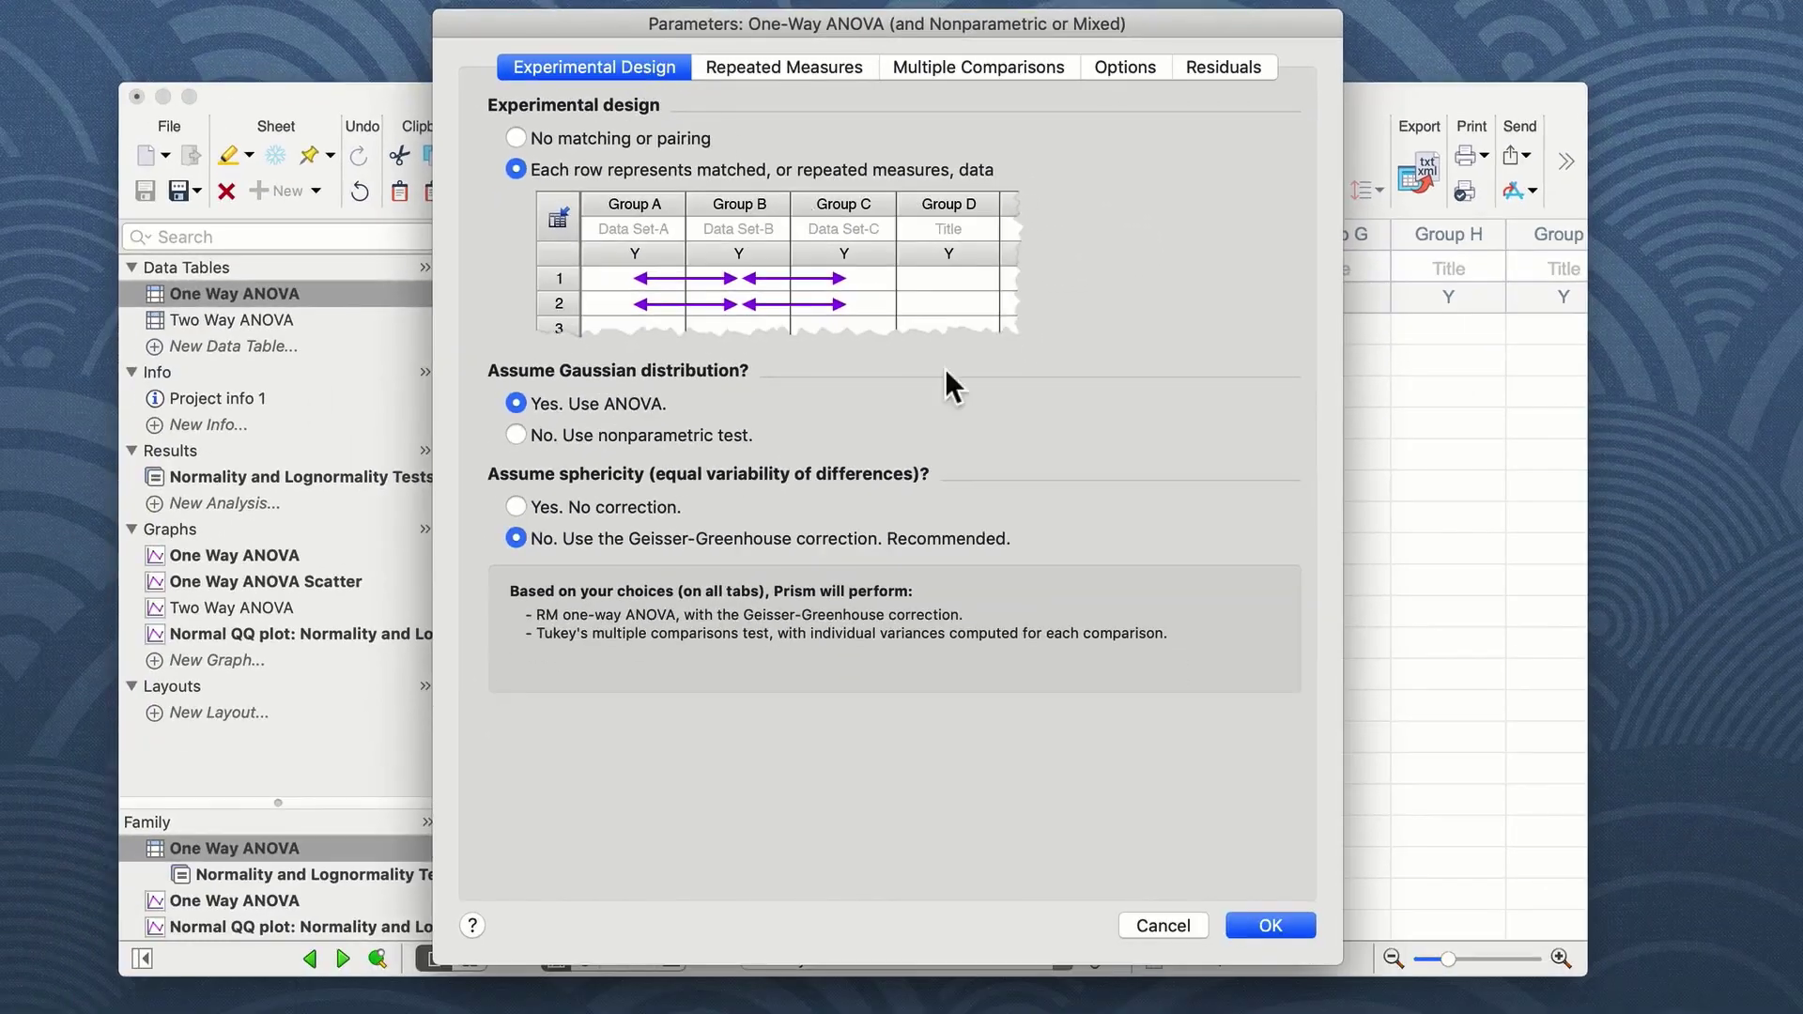
left_click(1269, 925)
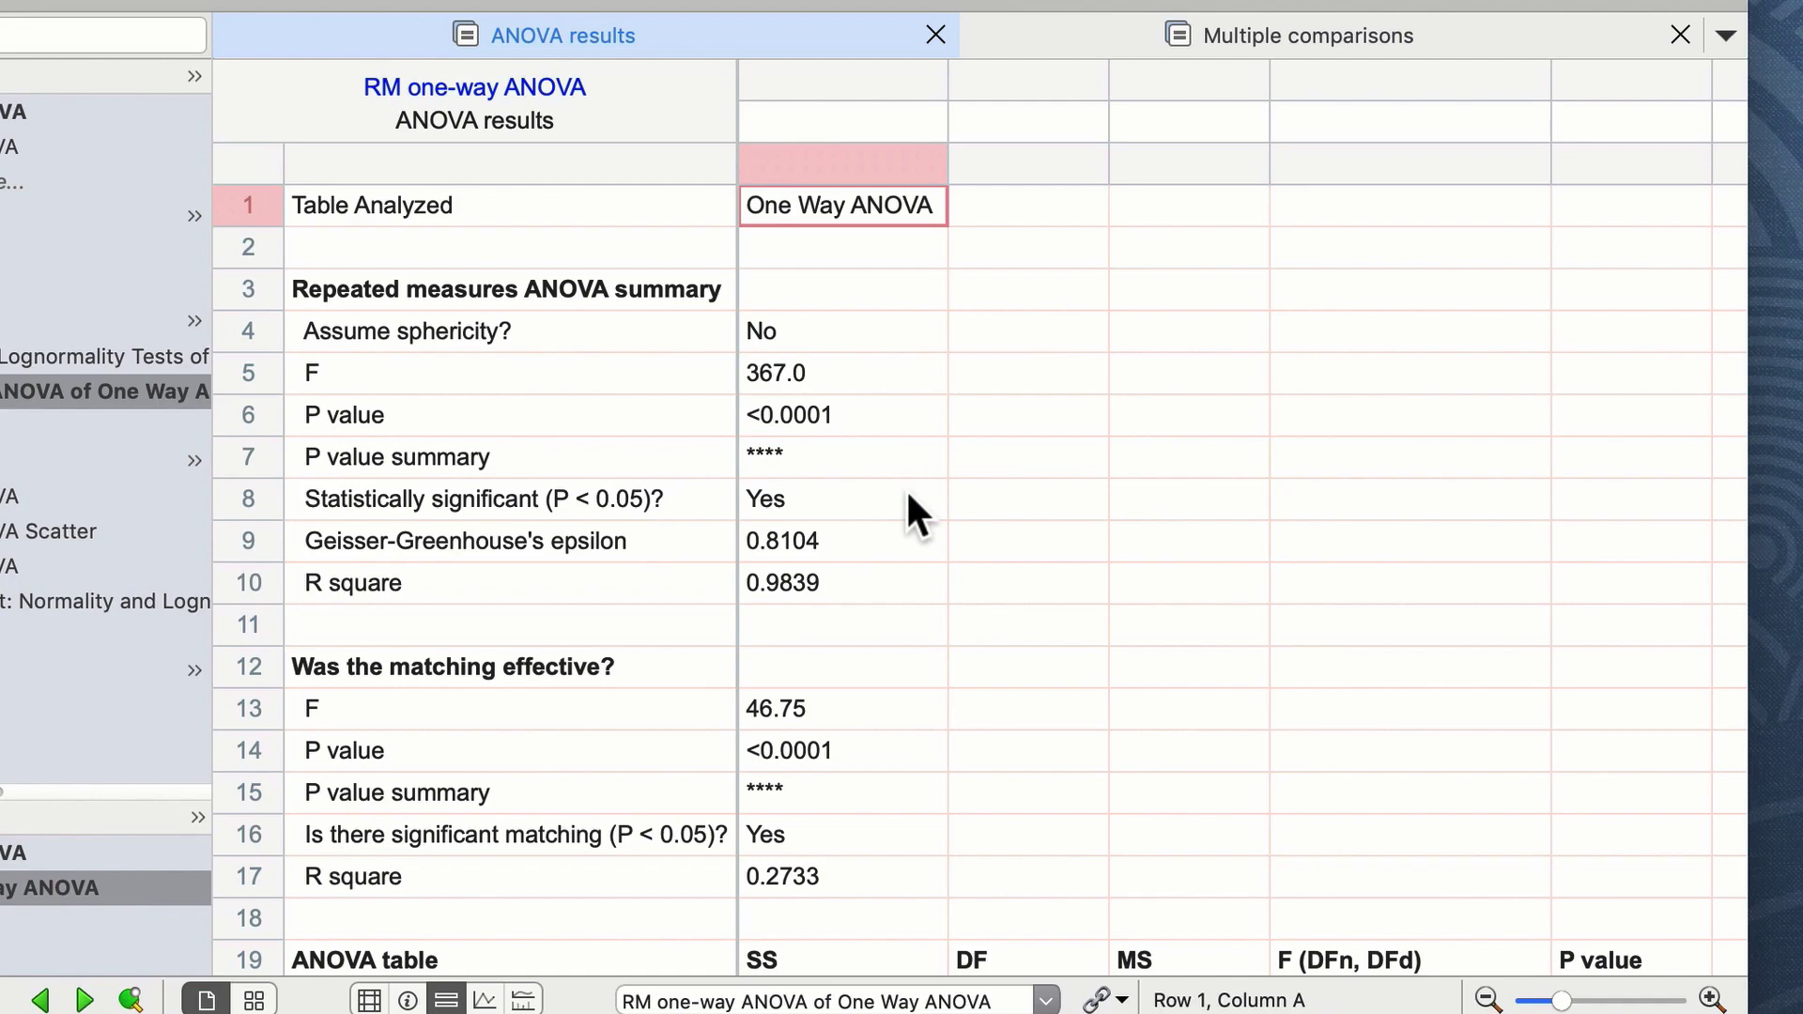
scroll(905, 488, "down", 5)
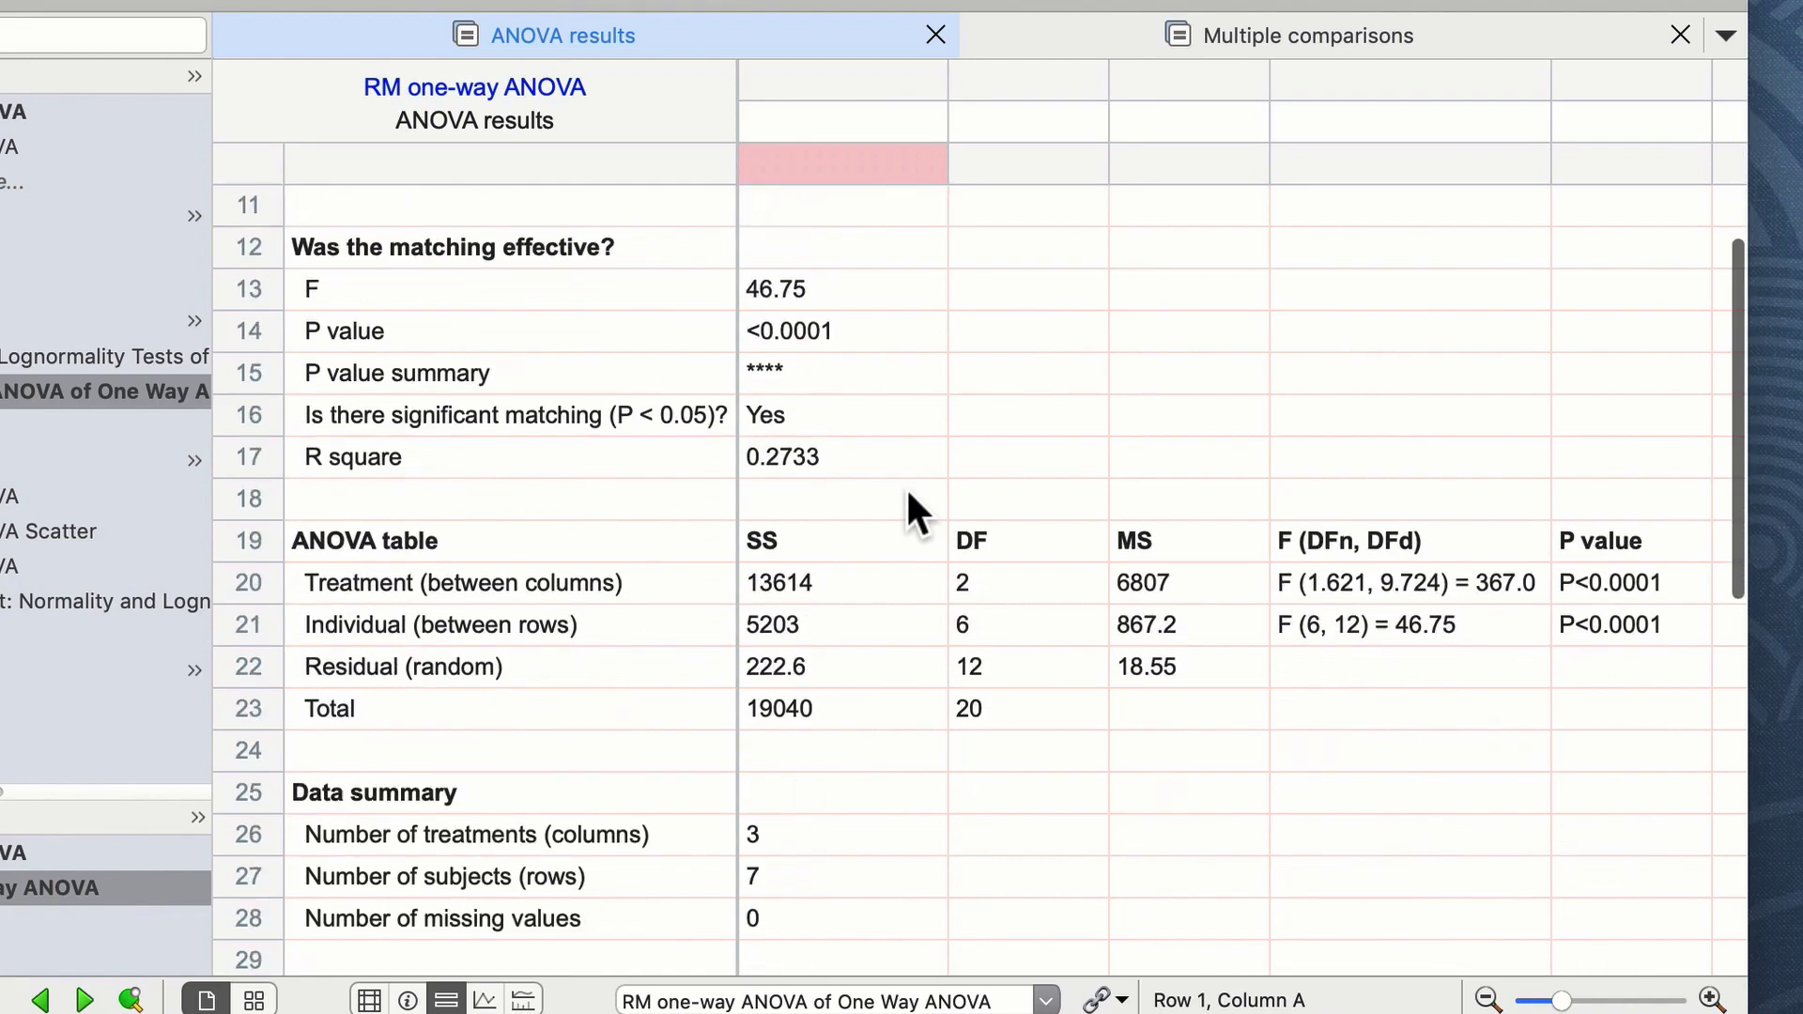
scroll(905, 486, "right", 2)
scroll(905, 486, "left", 2)
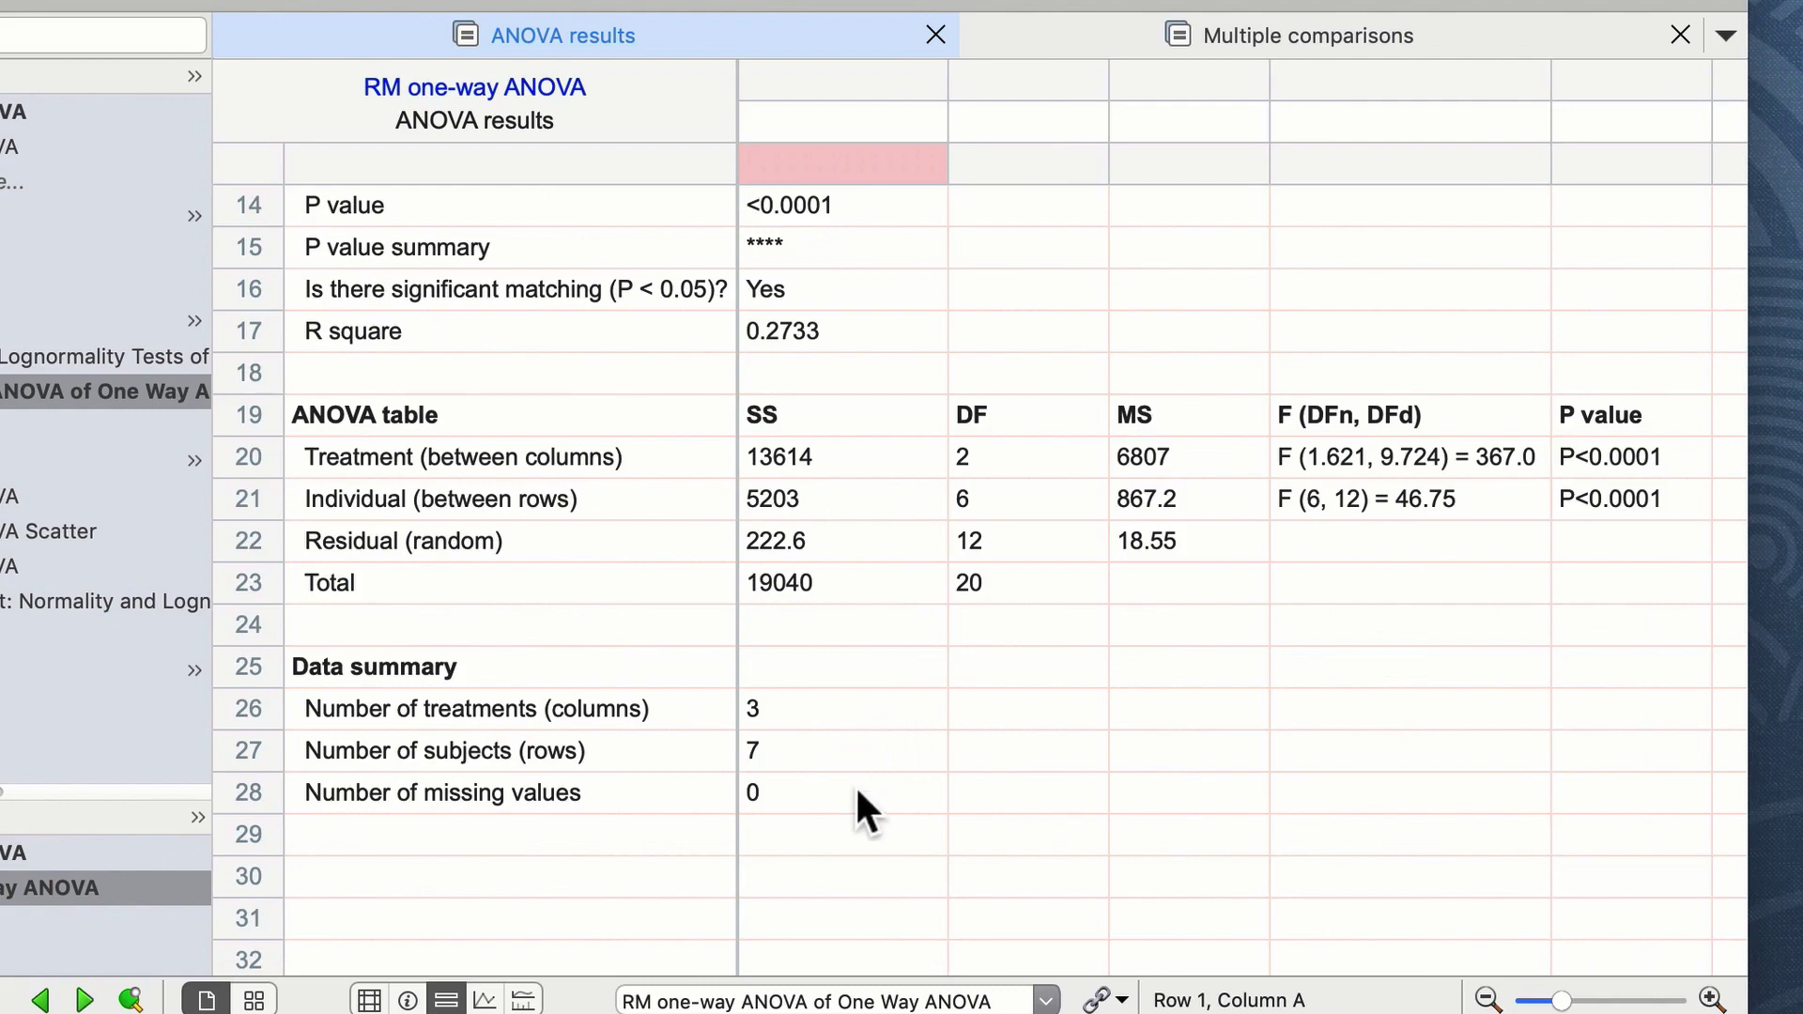
scroll(856, 794, "up", 5)
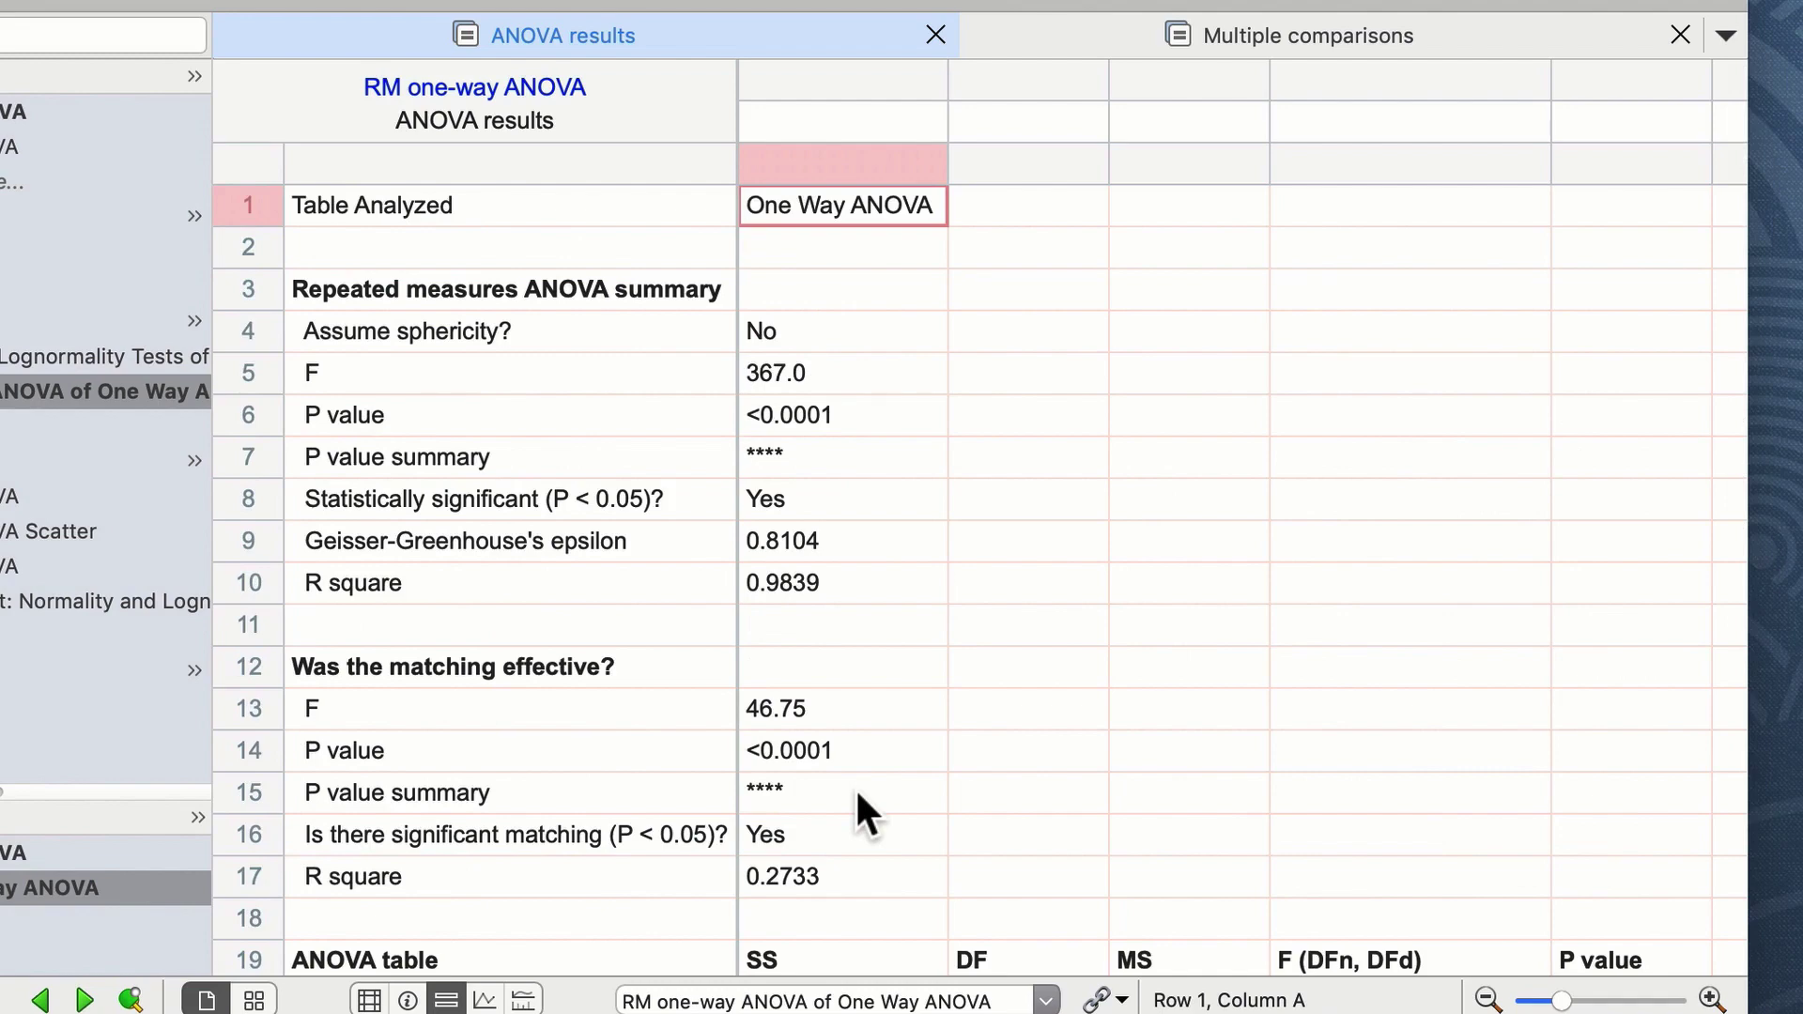
Review the Tukey pairs: all three significant, with 3 min vs. 6 min at P 0.0040.
left_click(1390, 42)
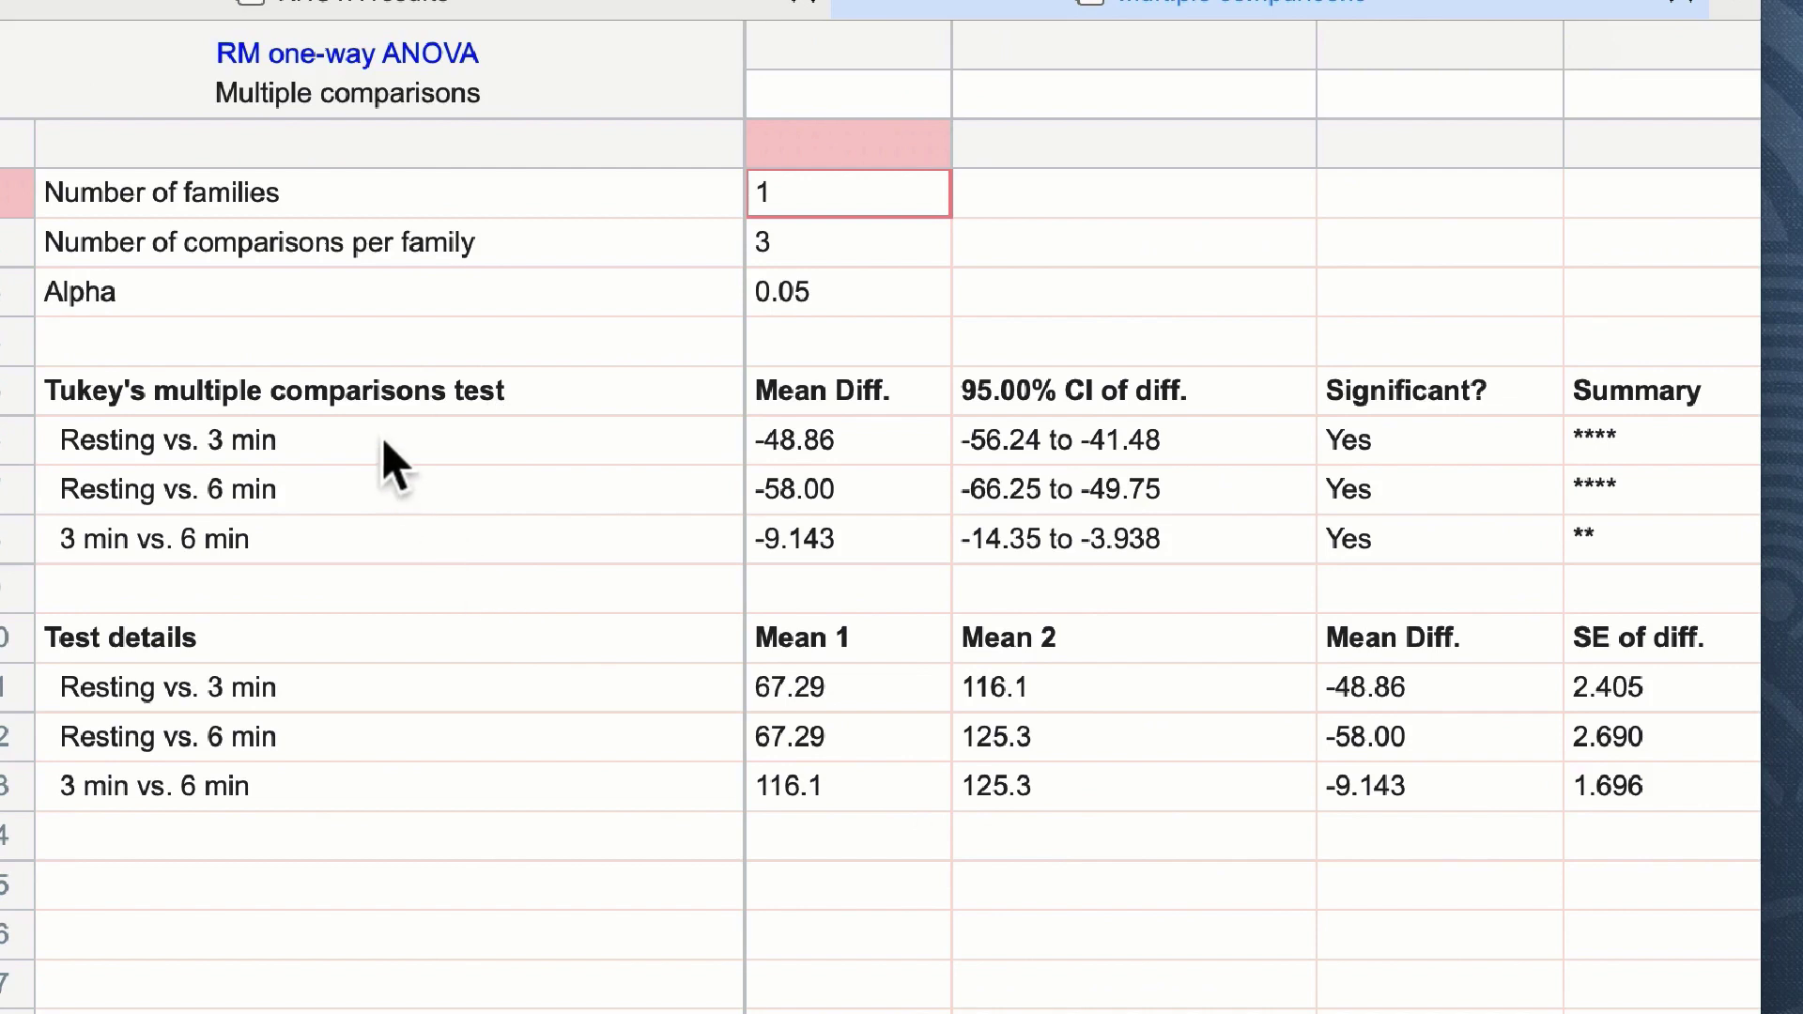
left_click(1365, 436)
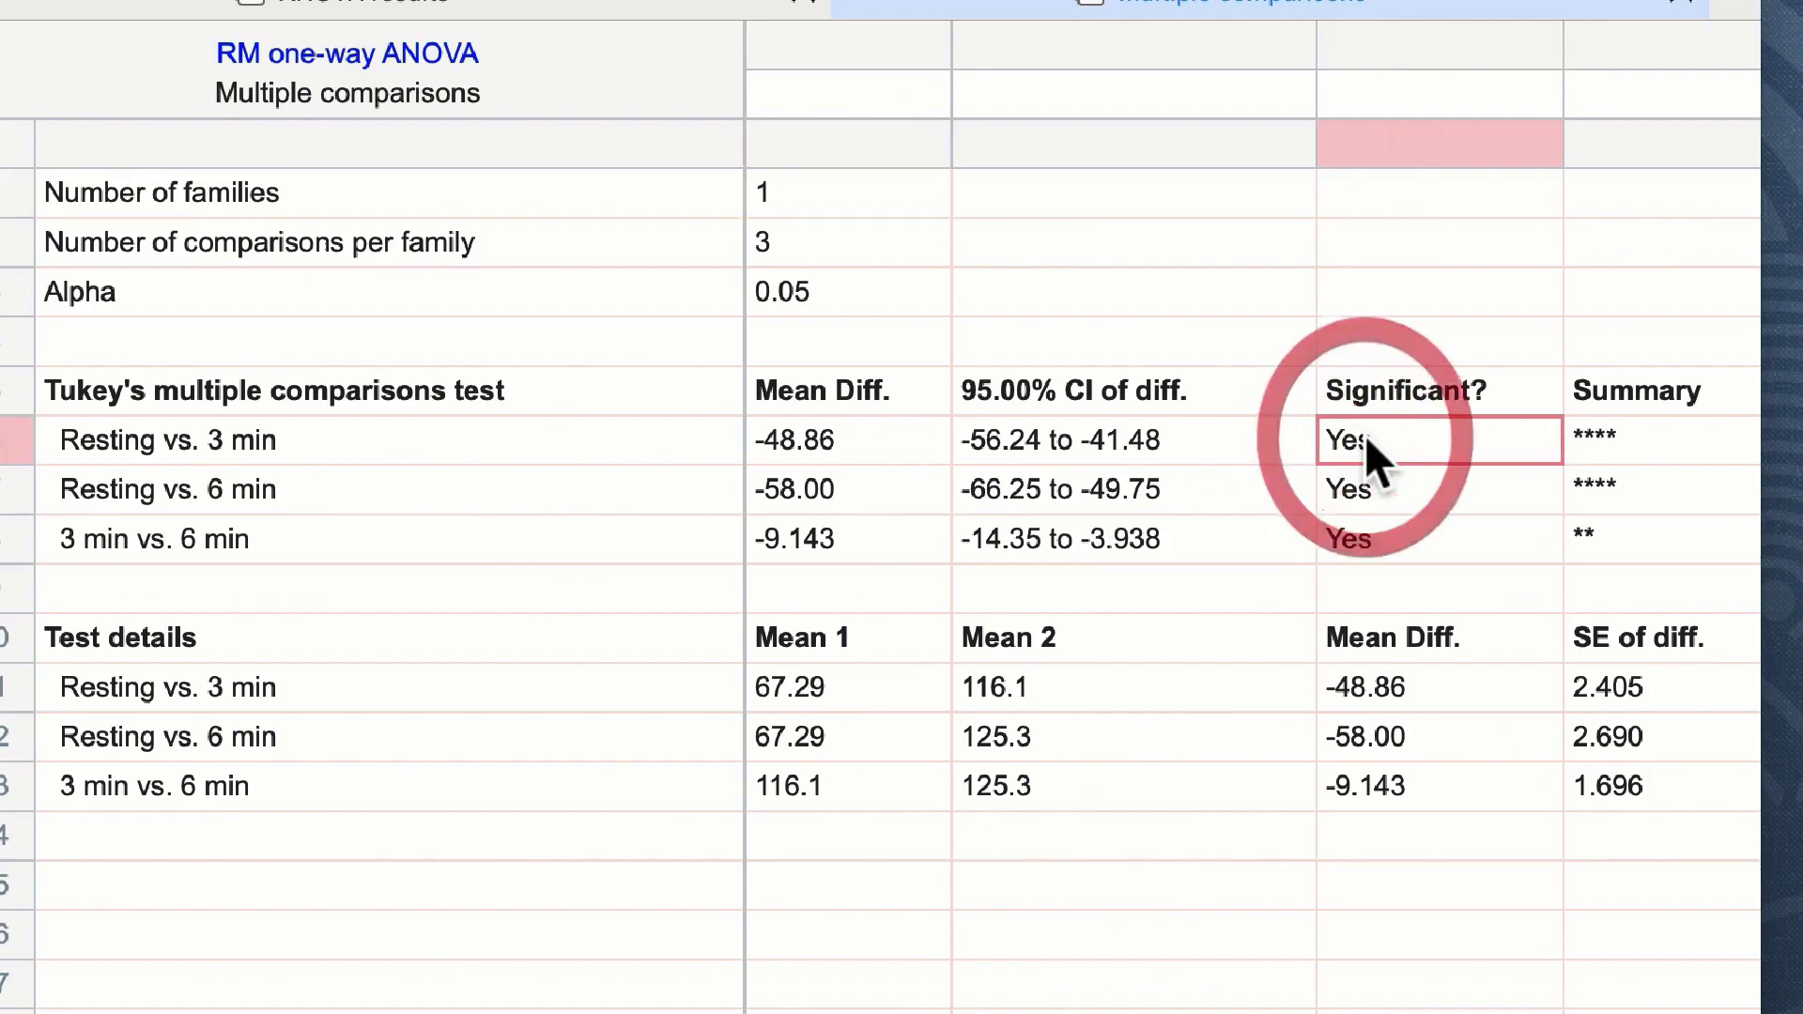
left_click(1627, 421)
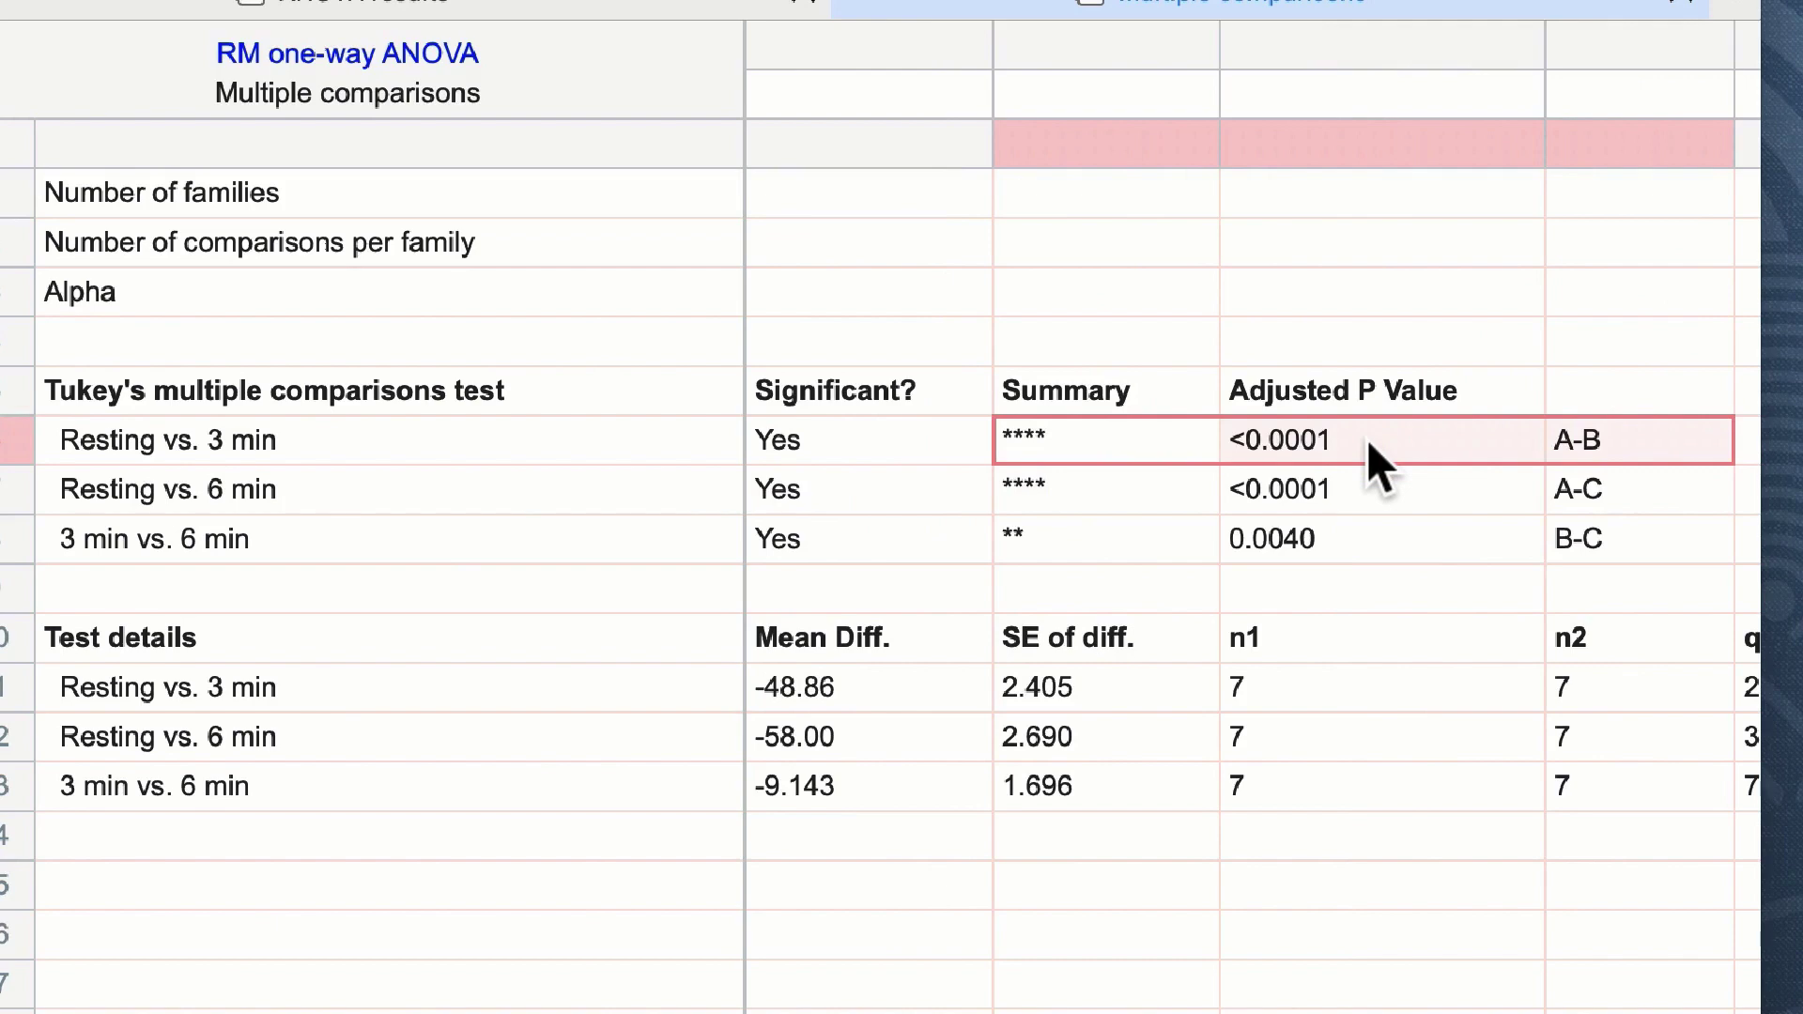
left_click(1369, 481)
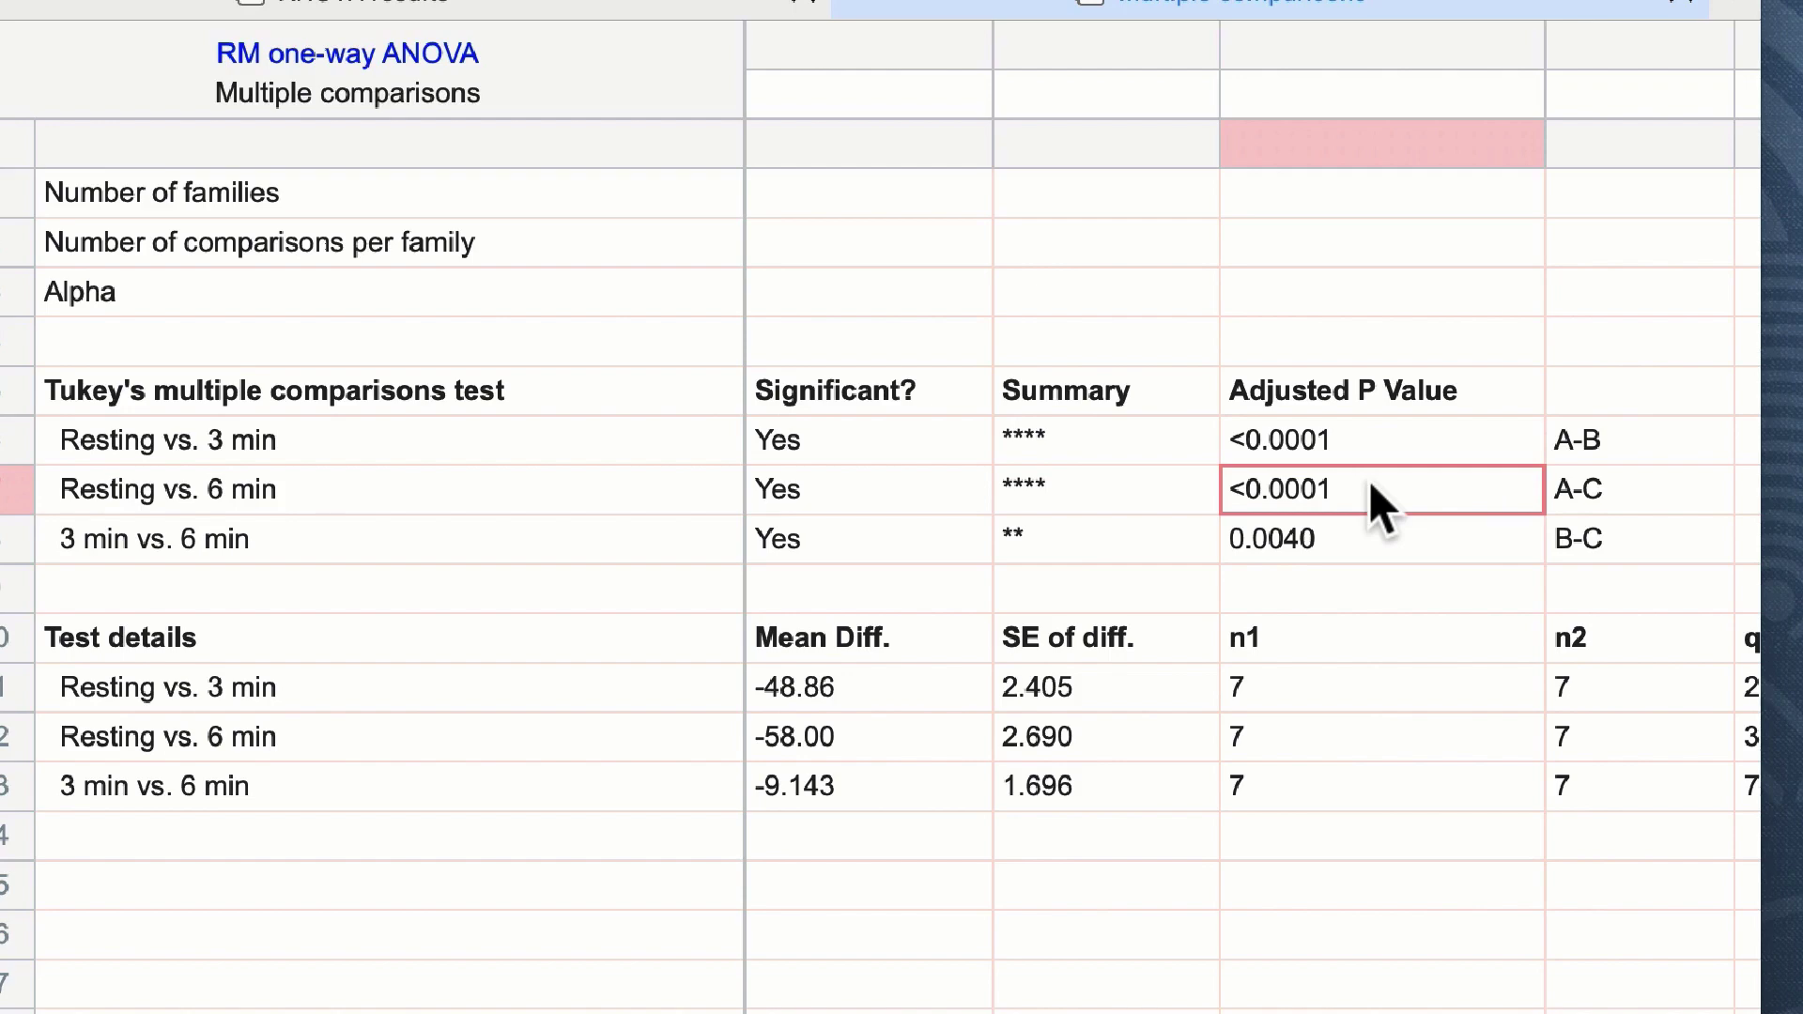
left_click(1364, 533)
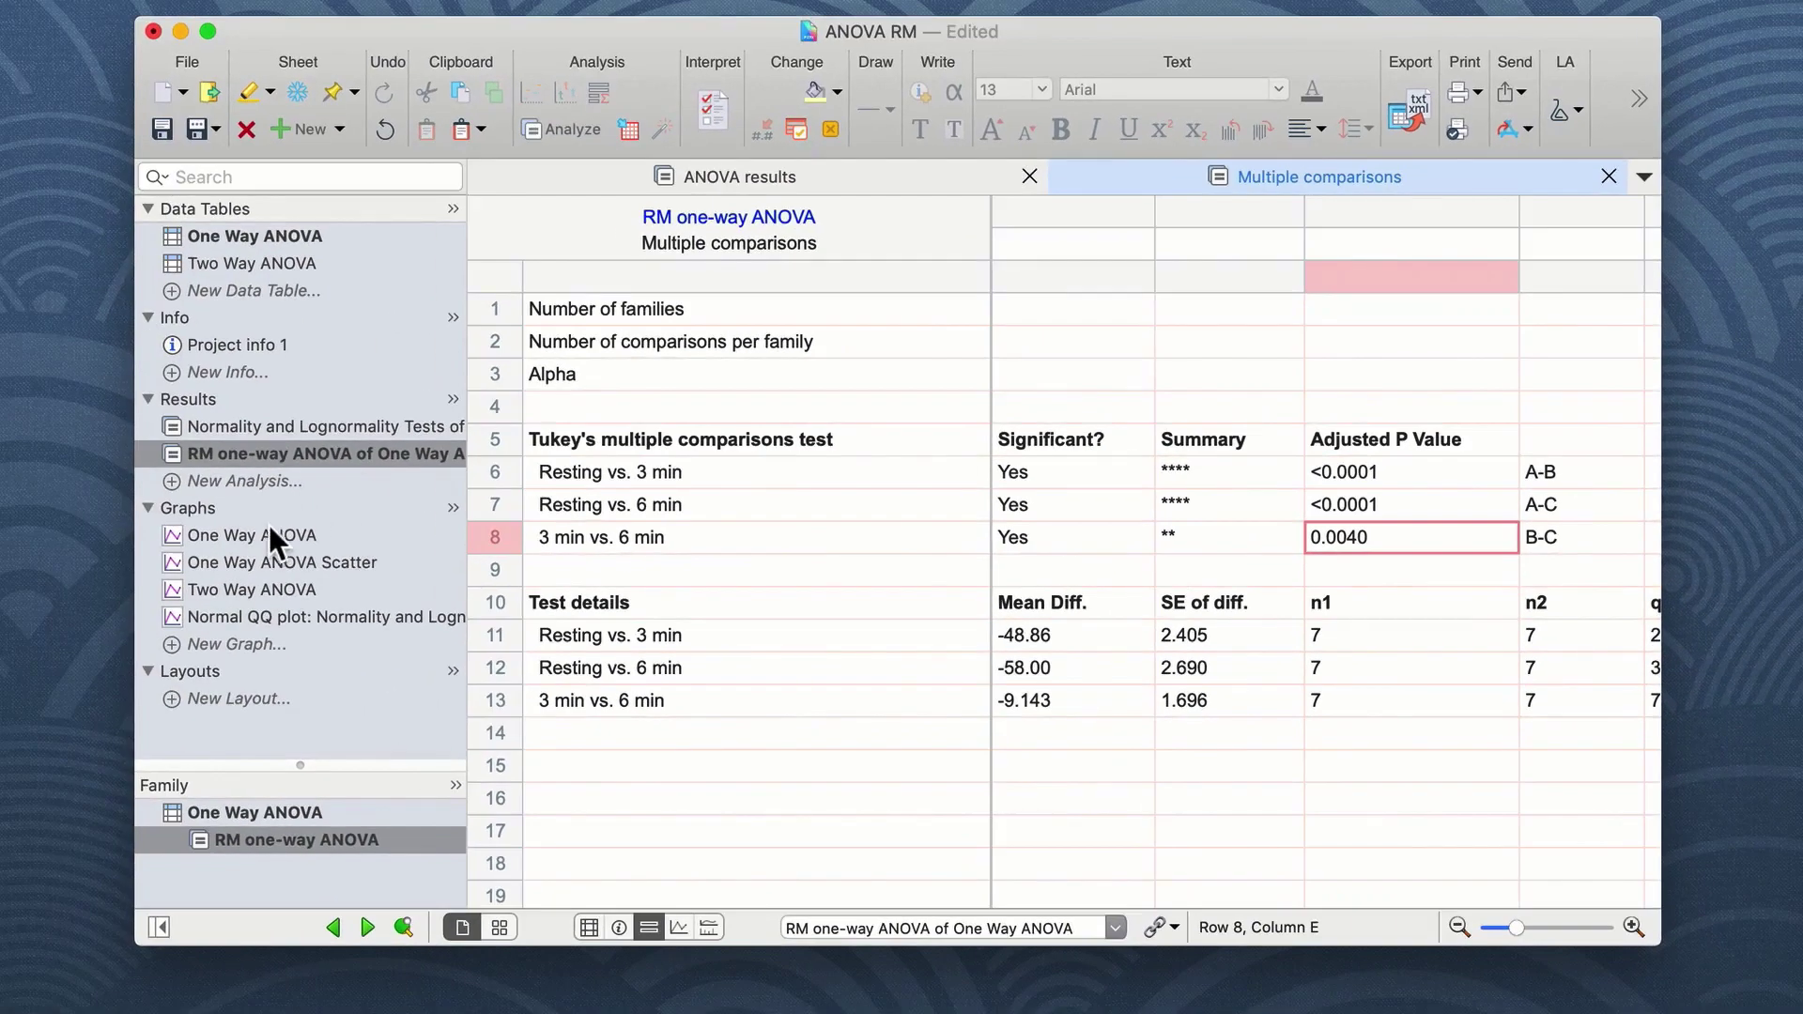
Display the One Way ANOVA bar graph and check the 3 min and 6 min bar means.
left_click(268, 536)
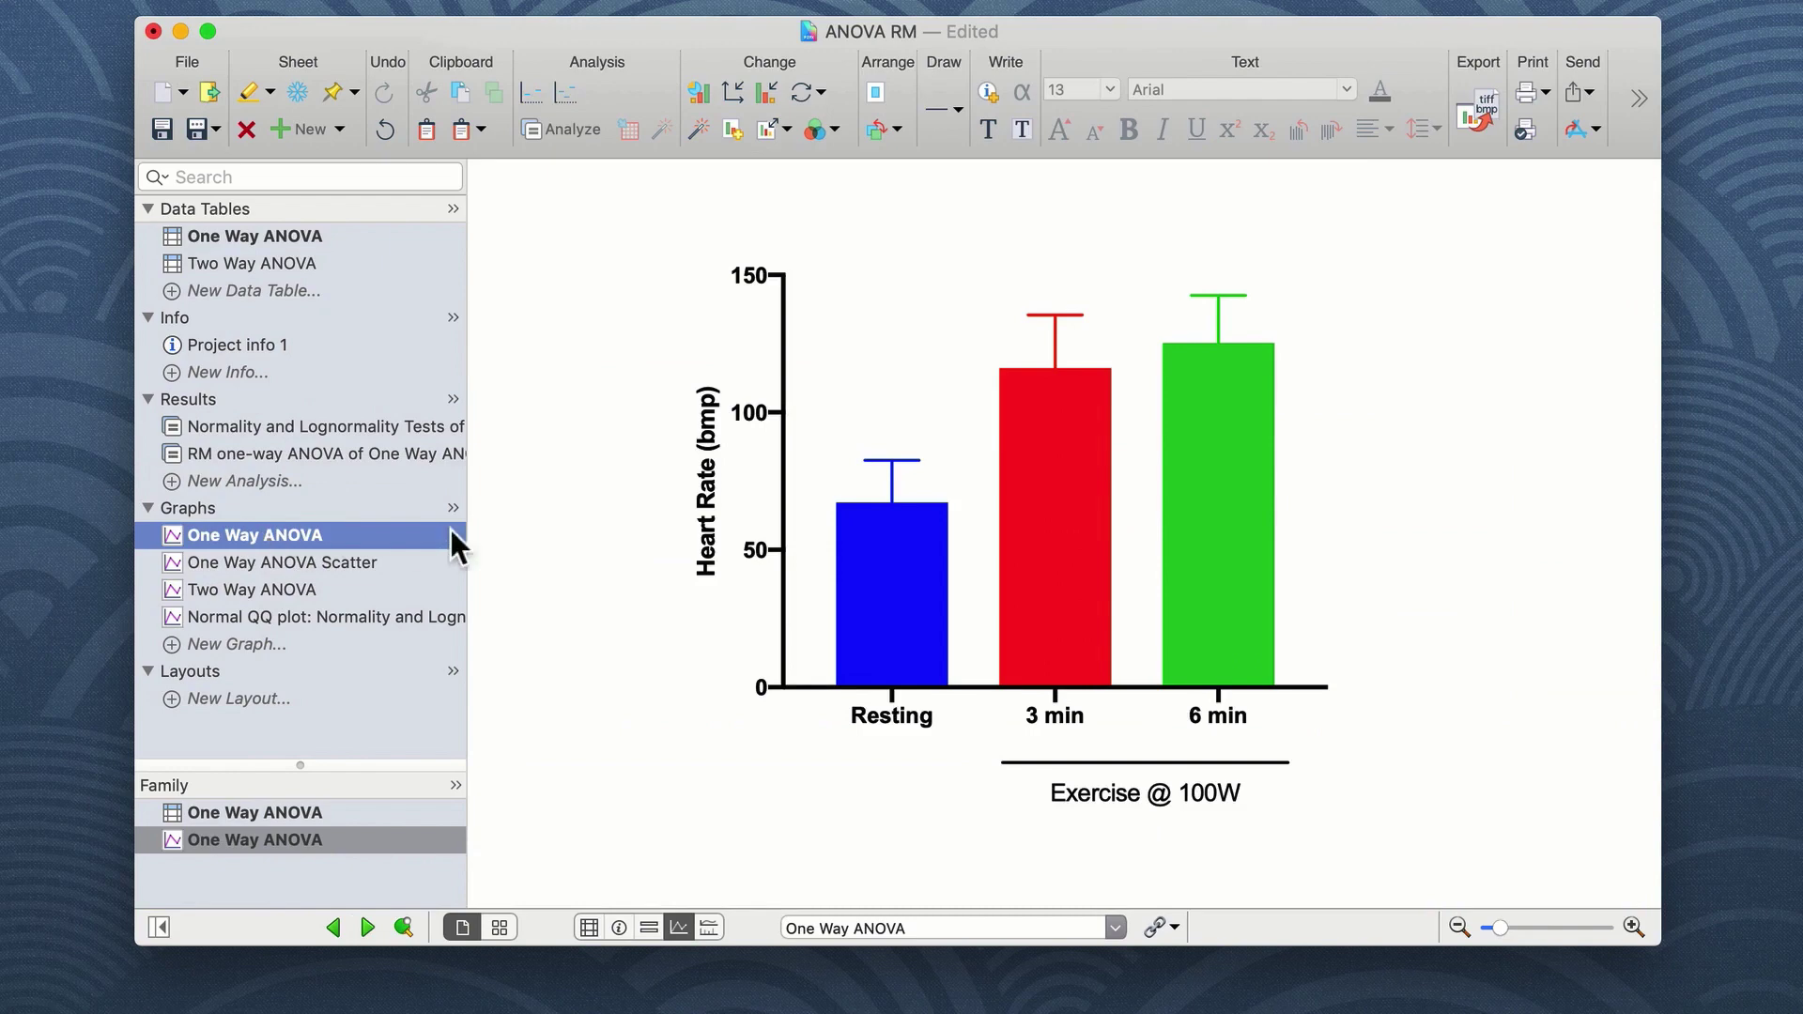
mouse_move(1080, 488)
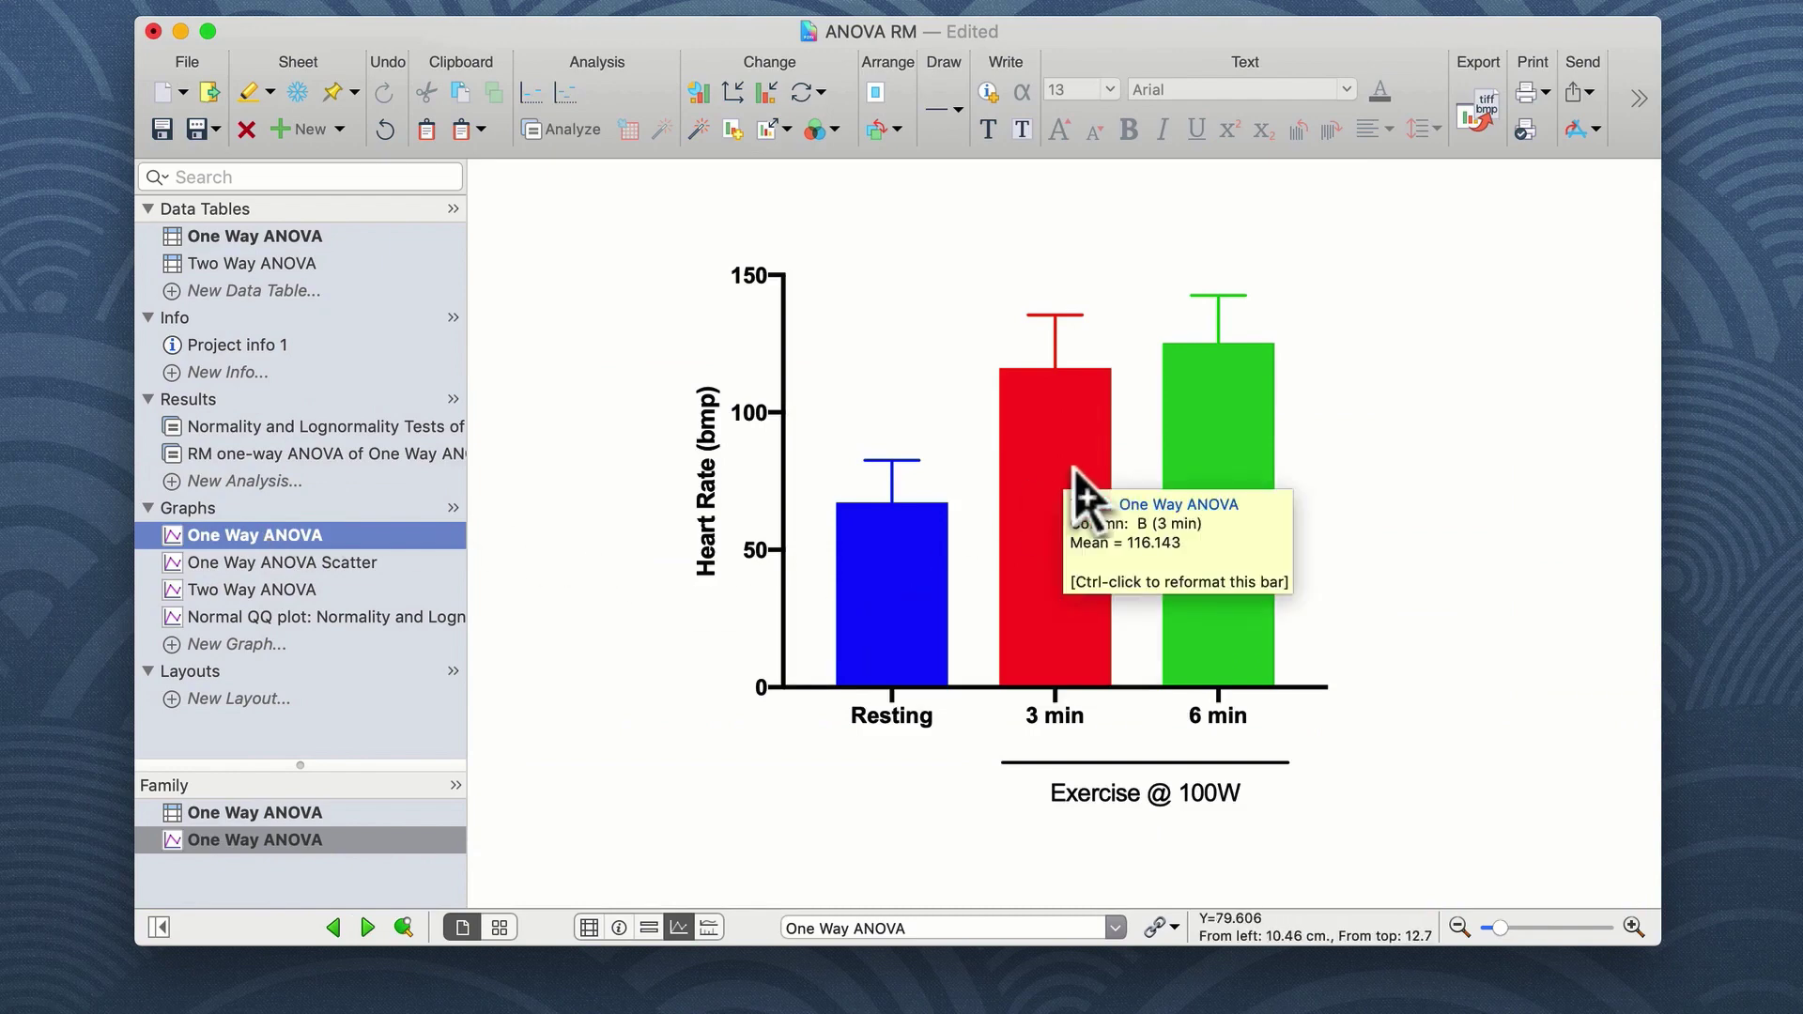
mouse_move(1233, 442)
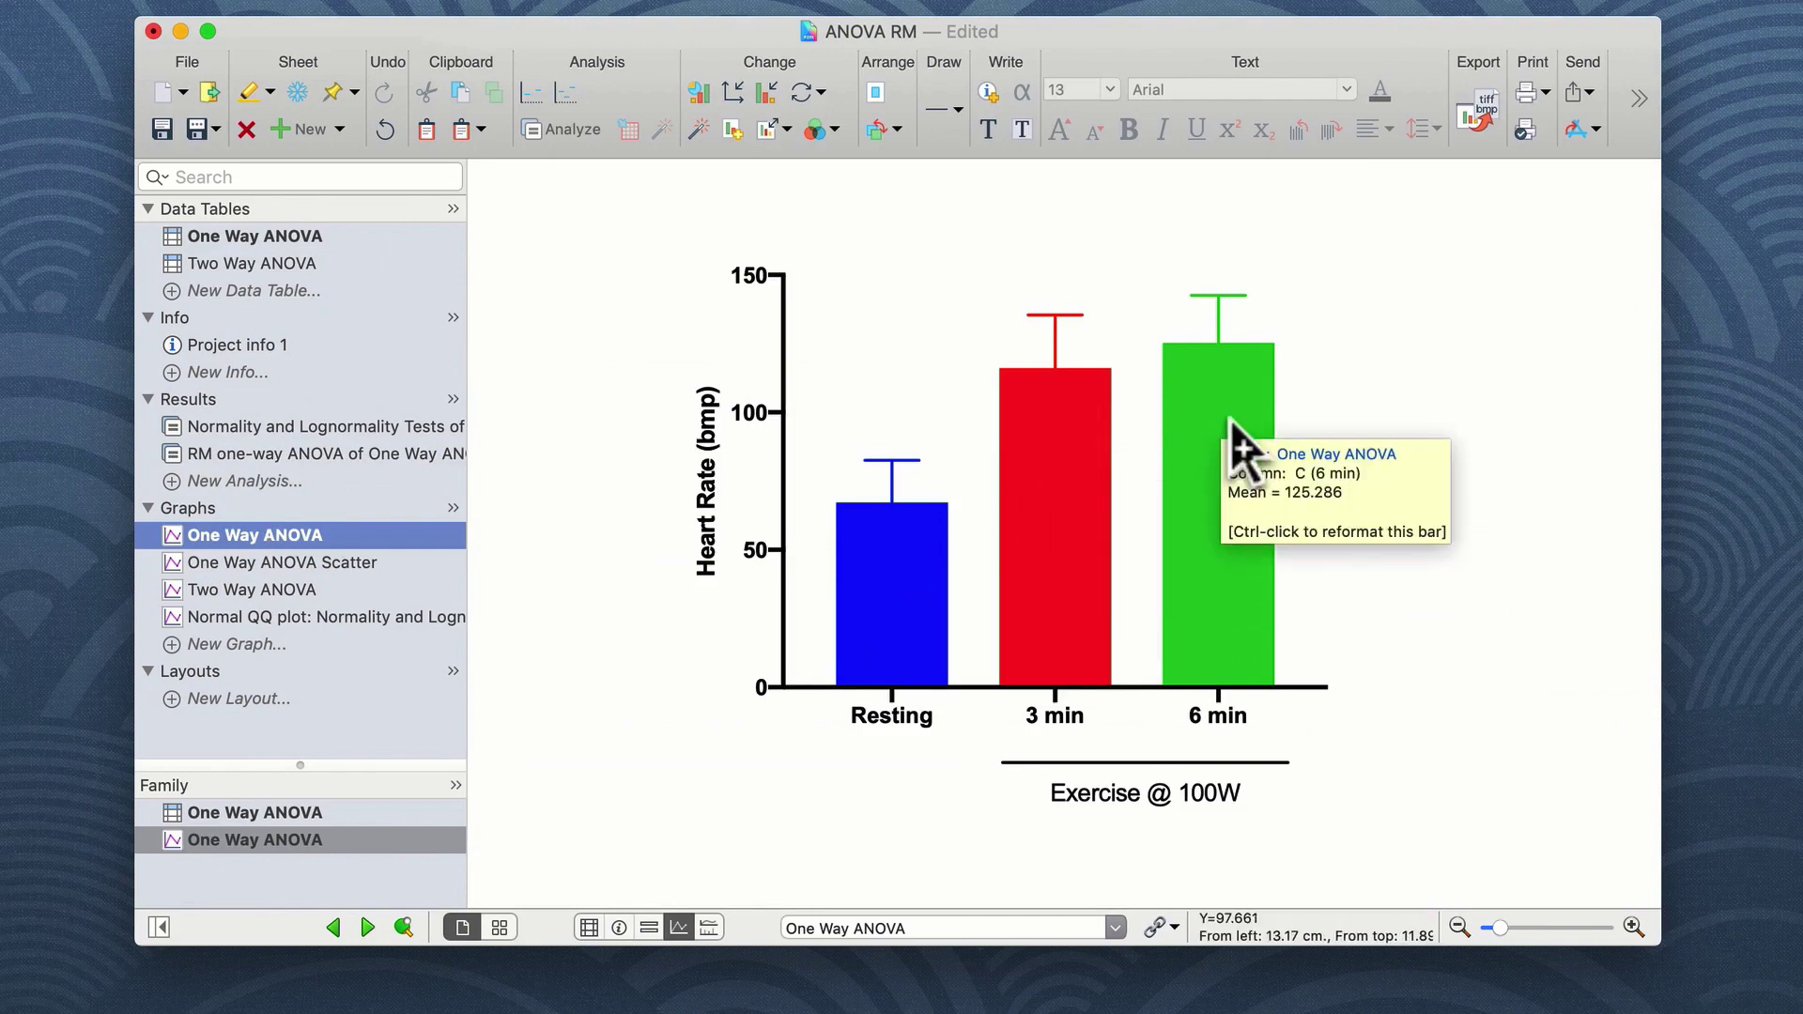